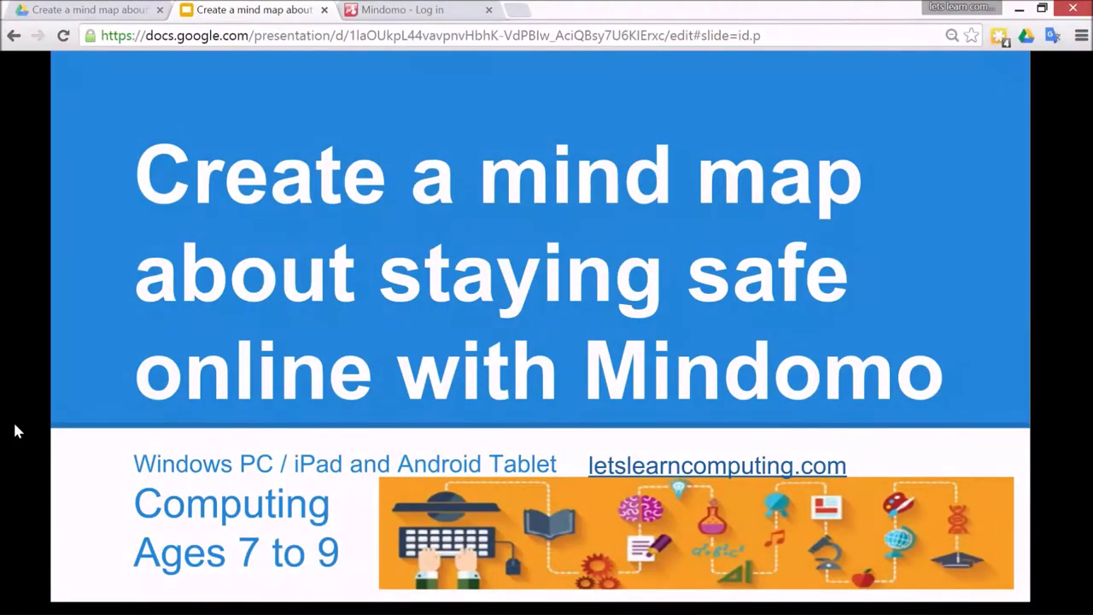
Advance the Google Slides lesson through Lesson preparation and Lesson concepts to the Easy activities slide
{"action": "left_click", "coordinate": [63, 485]}
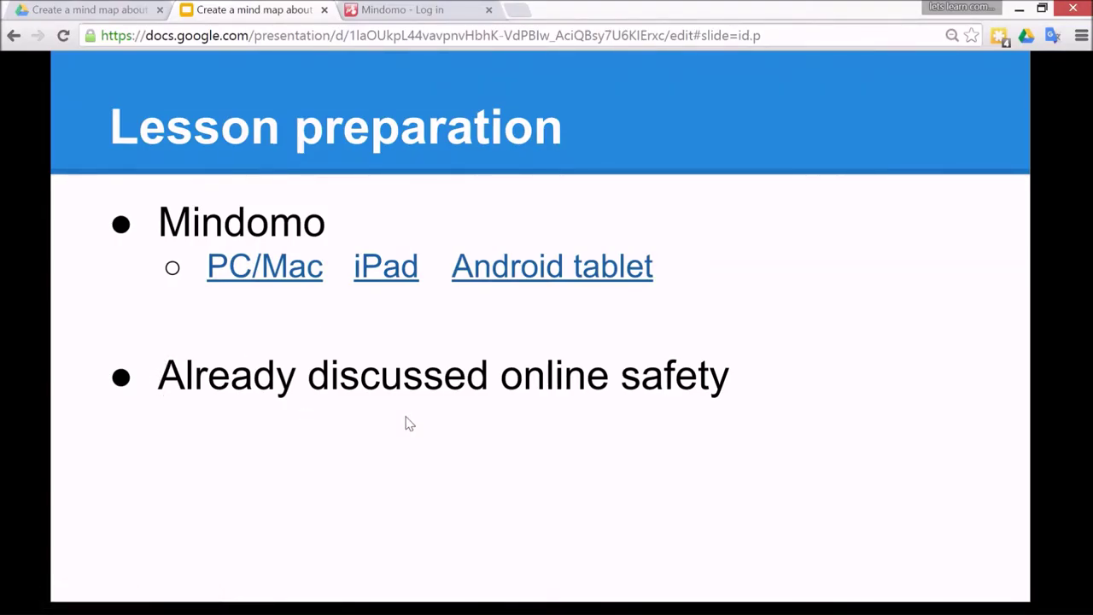
{"action": "key", "text": "Right"}
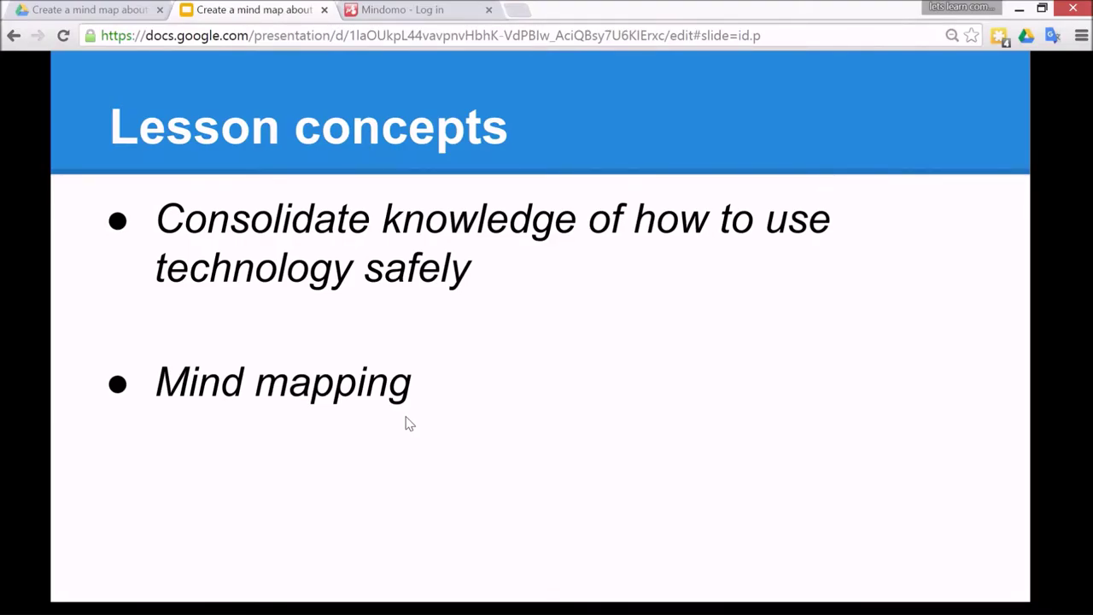
{"action": "left_click", "coordinate": [409, 424]}
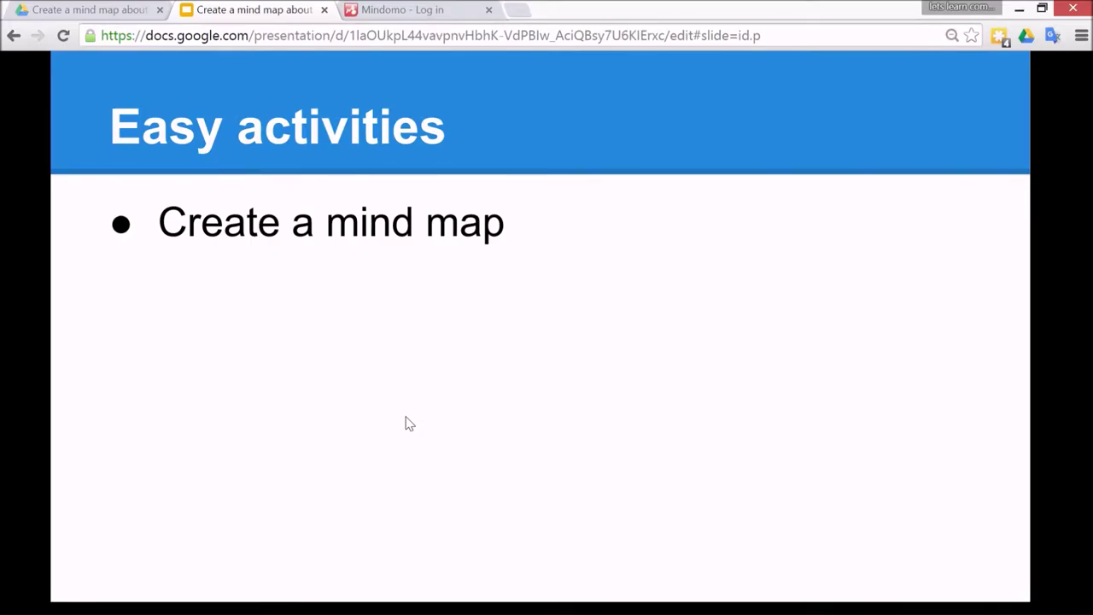
{"action": "left_click", "coordinate": [402, 9]}
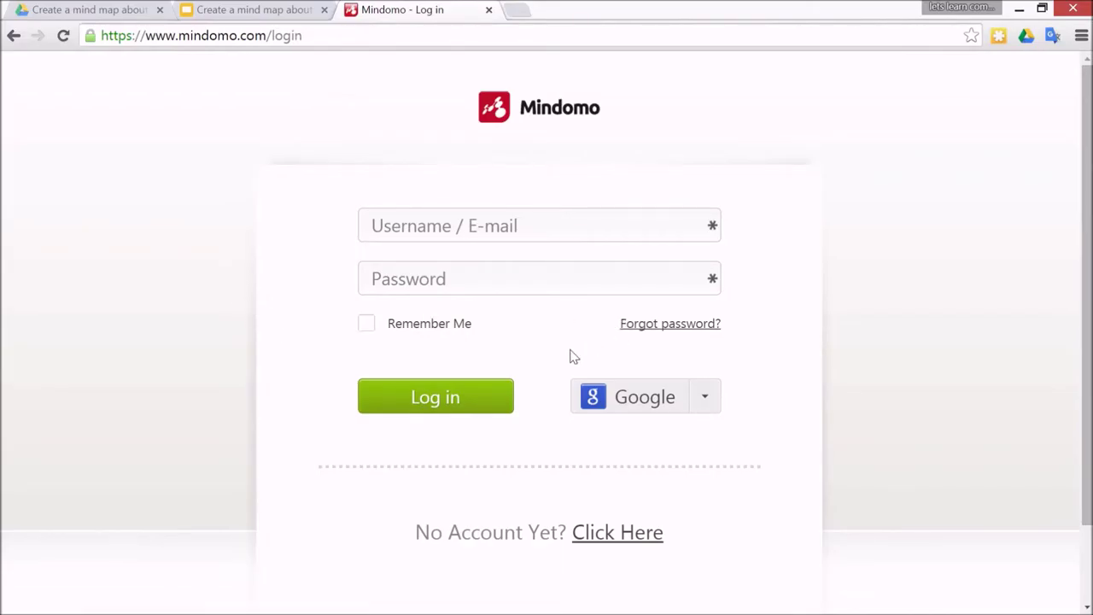
Sign in with Google and create a blank mind map titled 'Staying safe online' with a first main topic
{"action": "left_click", "coordinate": [620, 398]}
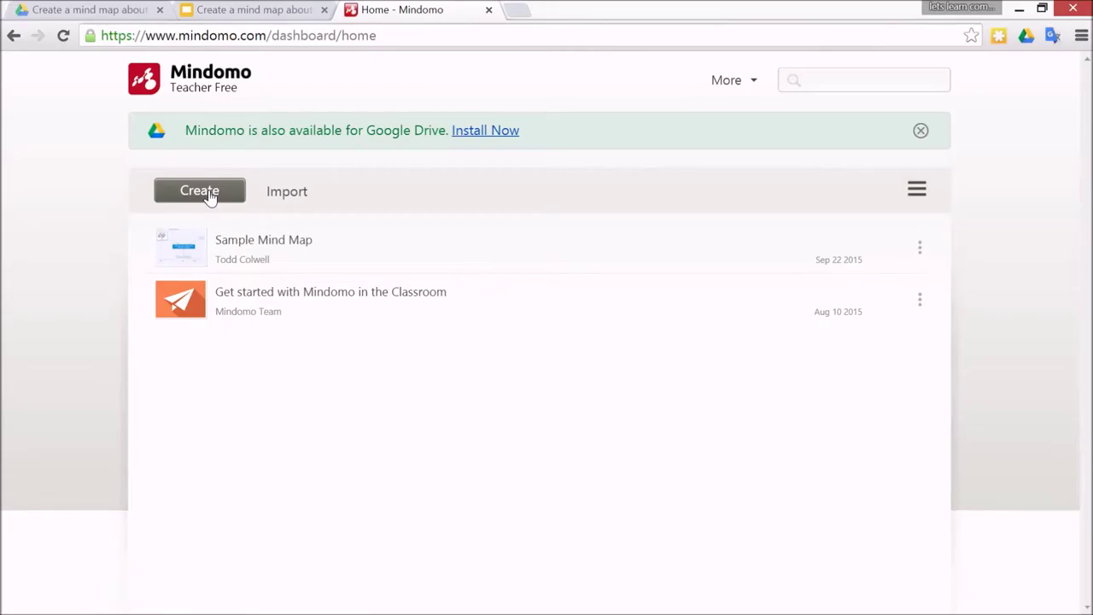
{"action": "left_click", "coordinate": [210, 194]}
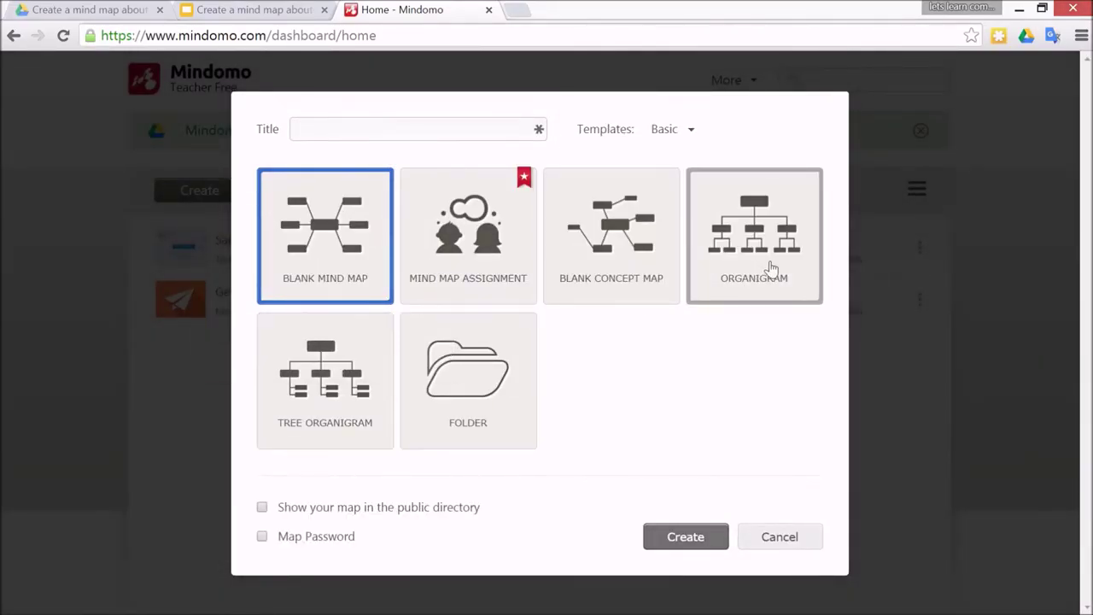
{"action": "left_click", "coordinate": [419, 129]}
{"action": "type", "text": "Staying safe online"}
{"action": "left_click", "coordinate": [686, 538]}
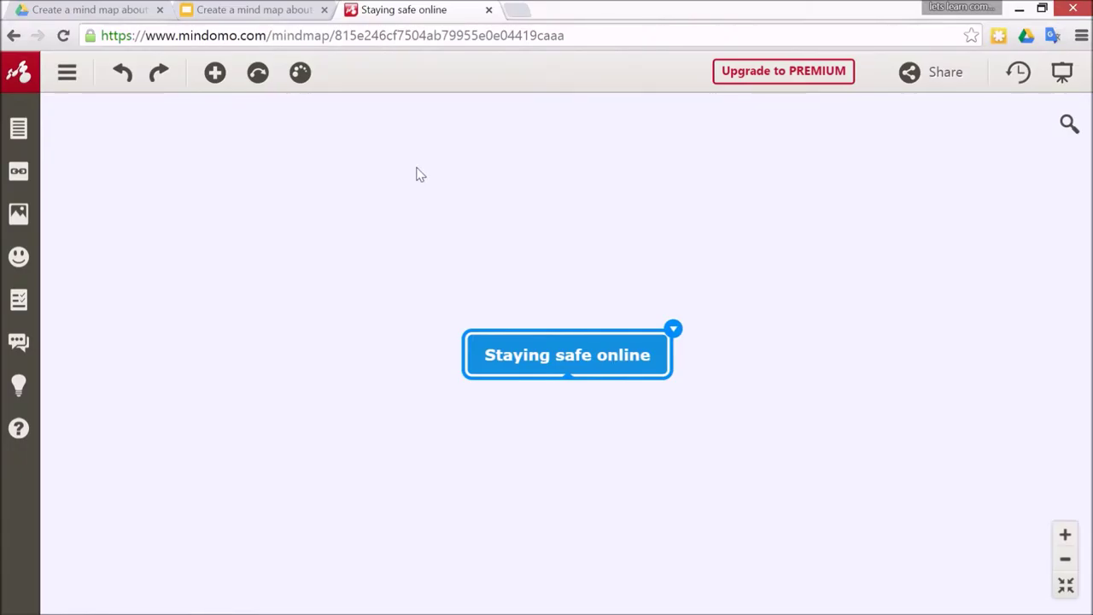
{"action": "left_click", "coordinate": [215, 73]}
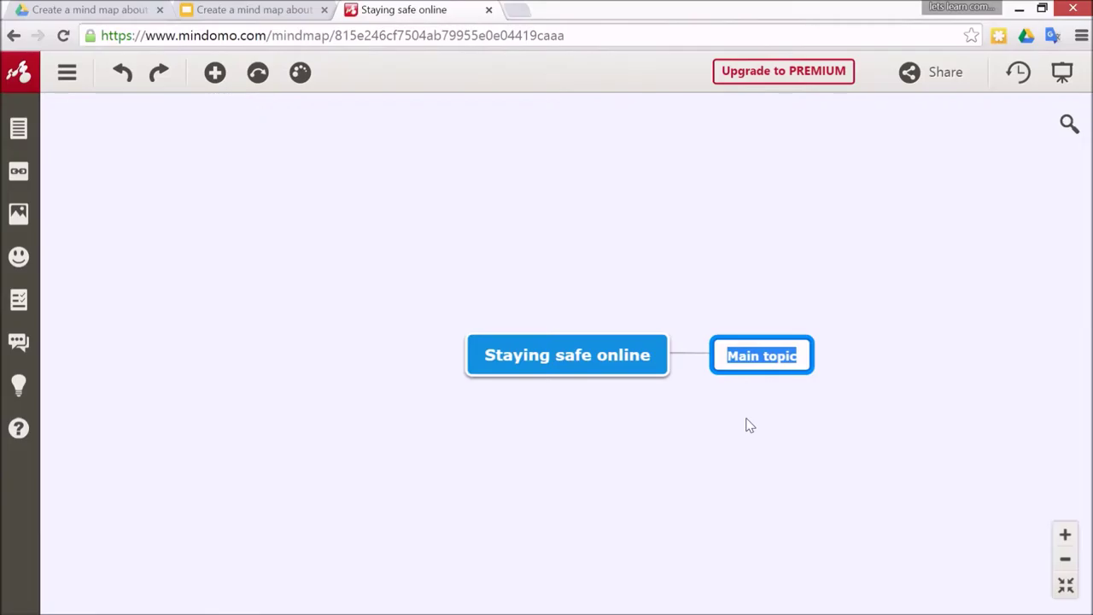
Name the main topic 'Use strong passwords' and insert a subtopic beneath it
{"action": "type", "text": "Use "}
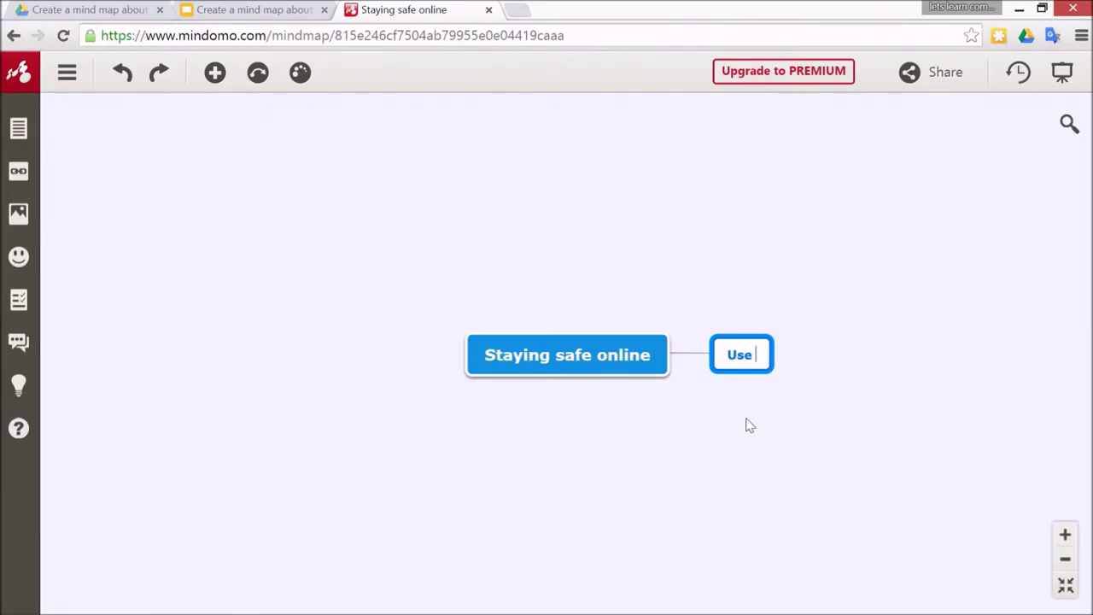
{"action": "type", "text": "strong passwords"}
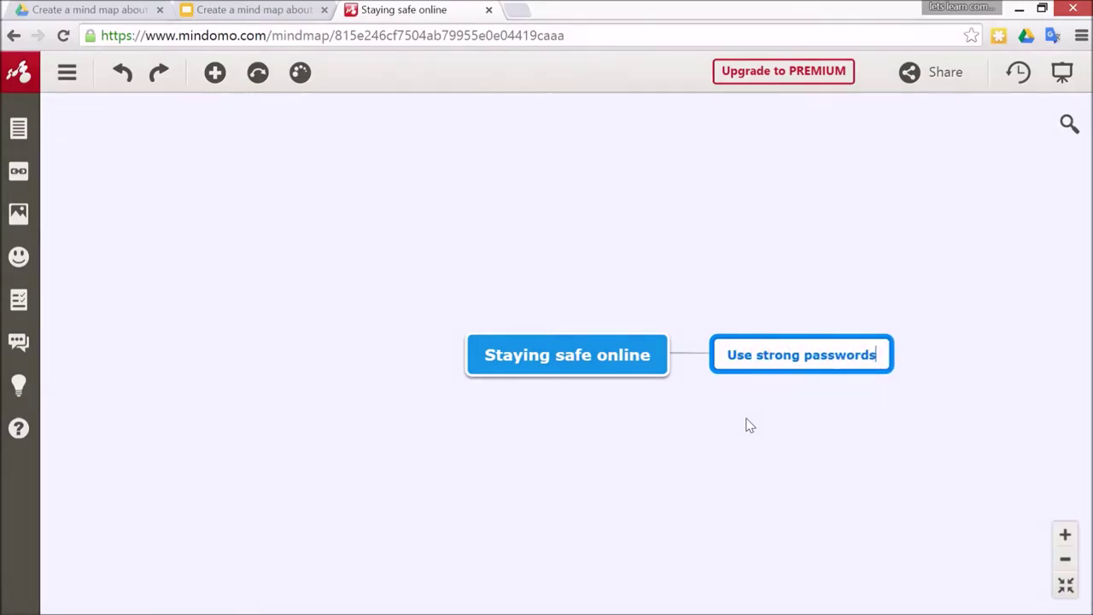
{"action": "key", "text": "Return"}
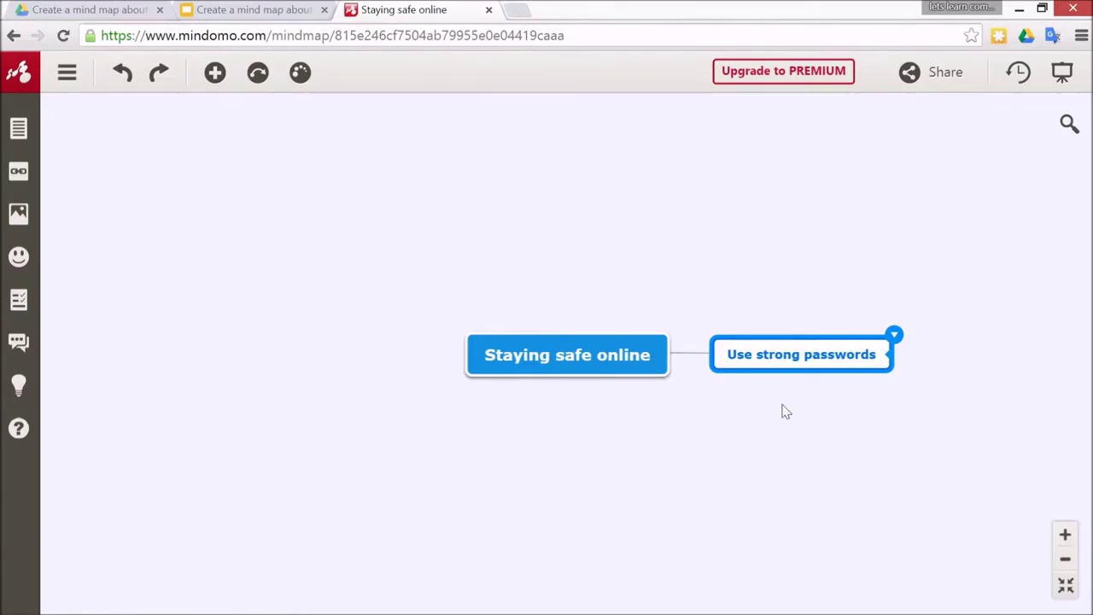
{"action": "left_click", "coordinate": [216, 72]}
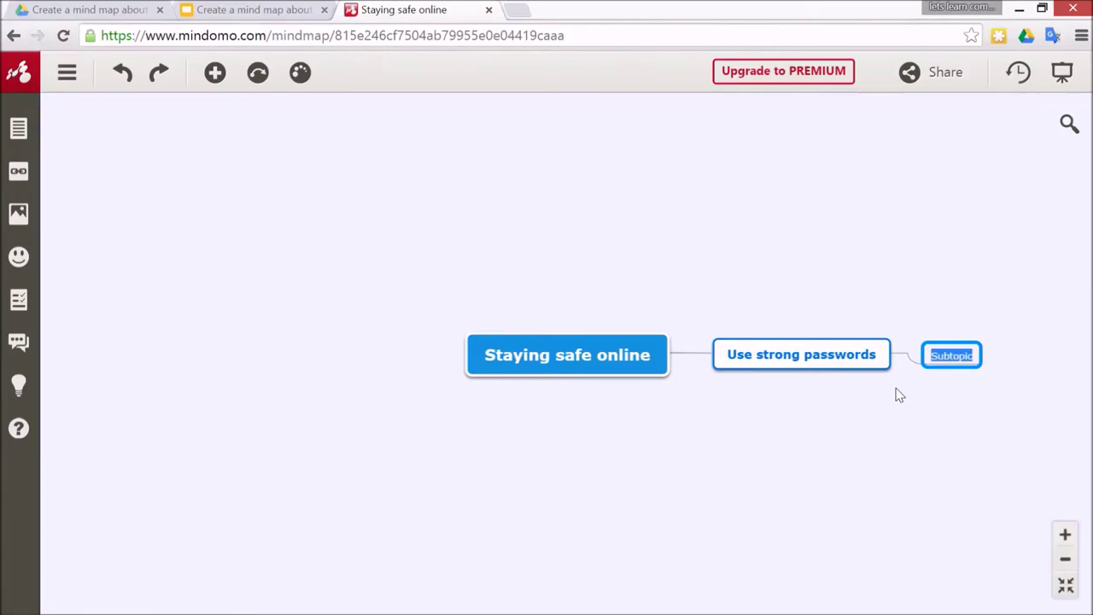
Add subtopics 'Dinopass' and 'Use the first letter of each sentence' under Use strong passwords
{"action": "type", "text": "Dinopa"}
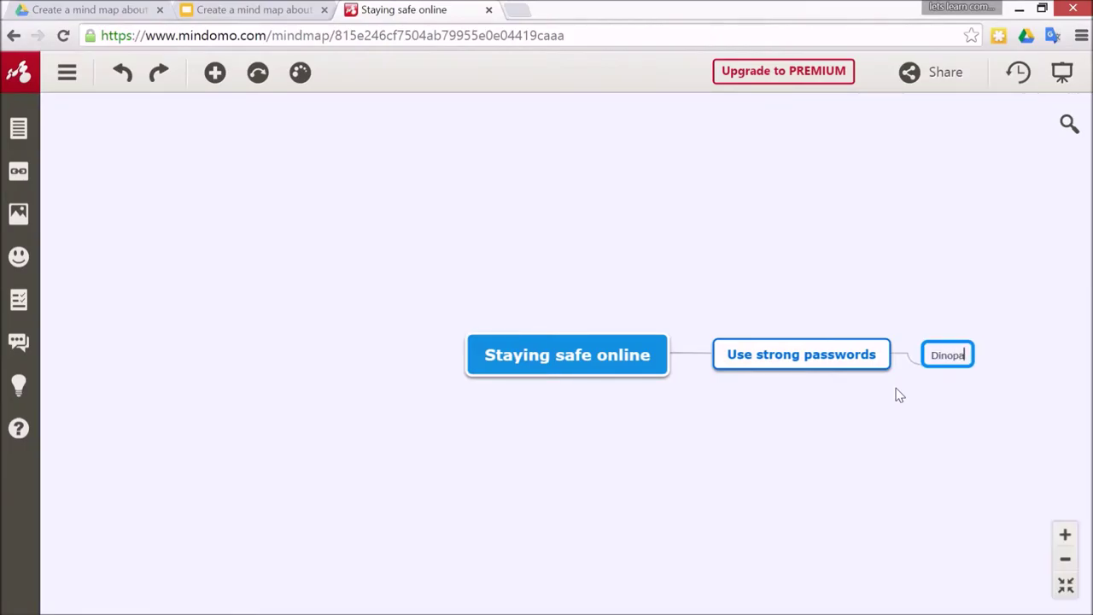
{"action": "type", "text": "ss"}
{"action": "left_click", "coordinate": [813, 366]}
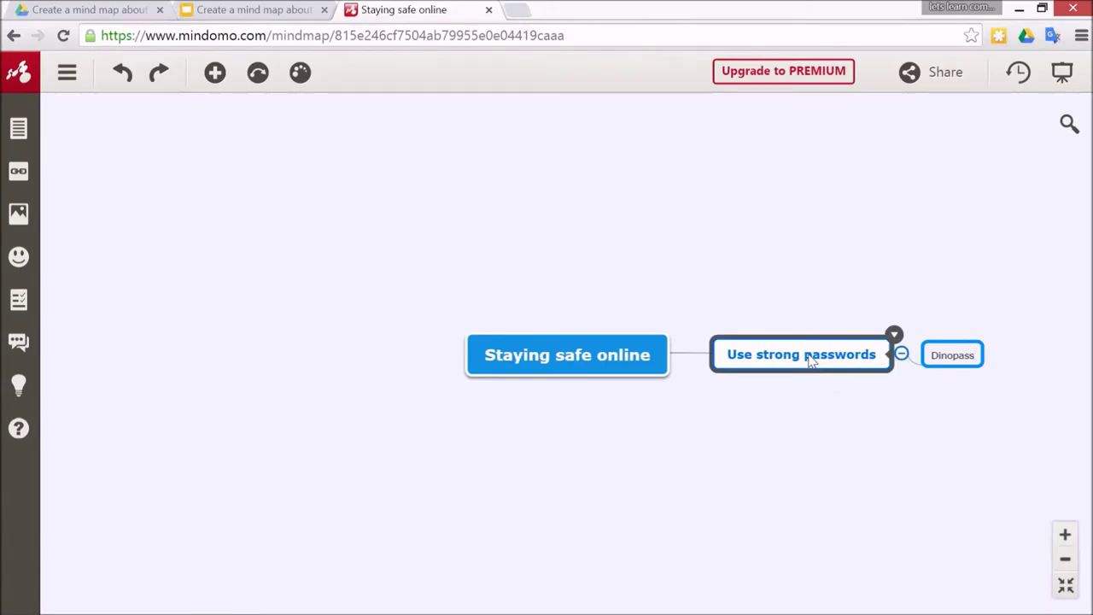
{"action": "key", "text": "Right"}
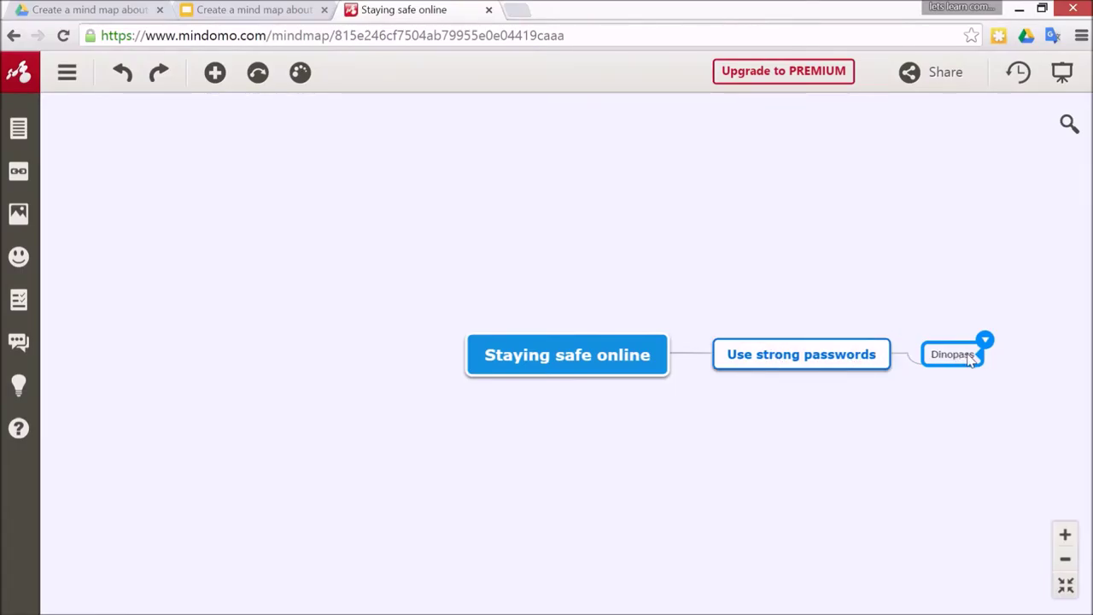
{"action": "left_click", "coordinate": [780, 360]}
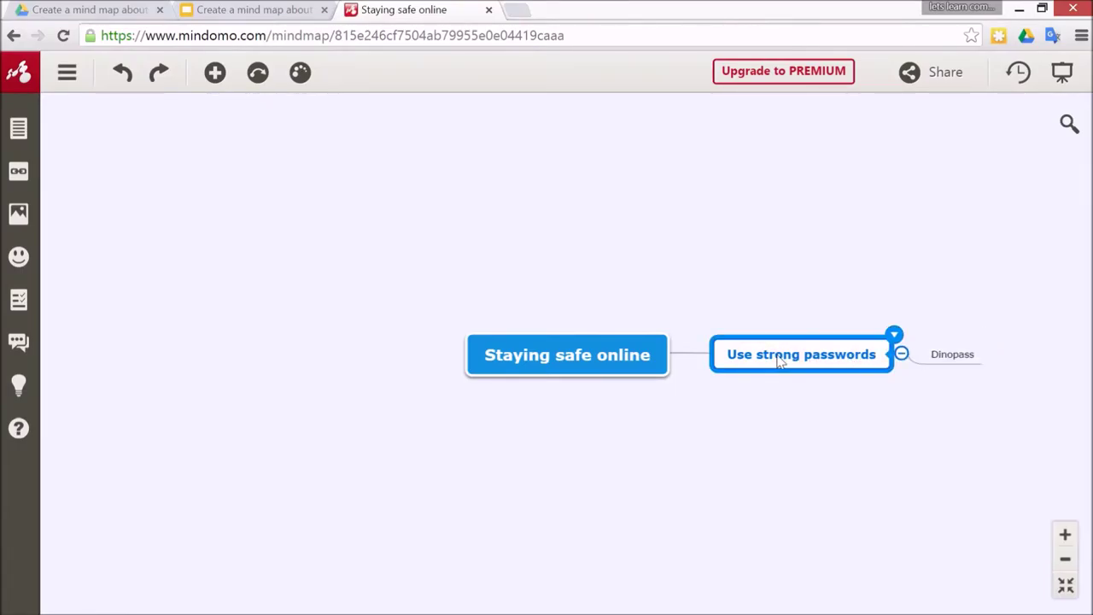
{"action": "left_click", "coordinate": [214, 72]}
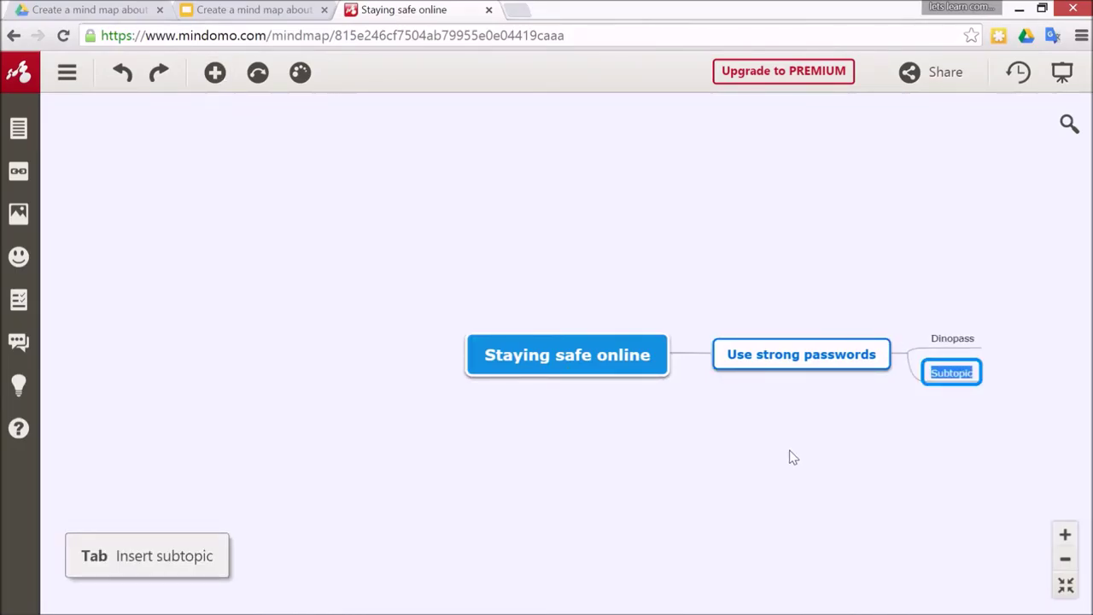
{"action": "type", "text": "Use the first letter of each sentence"}
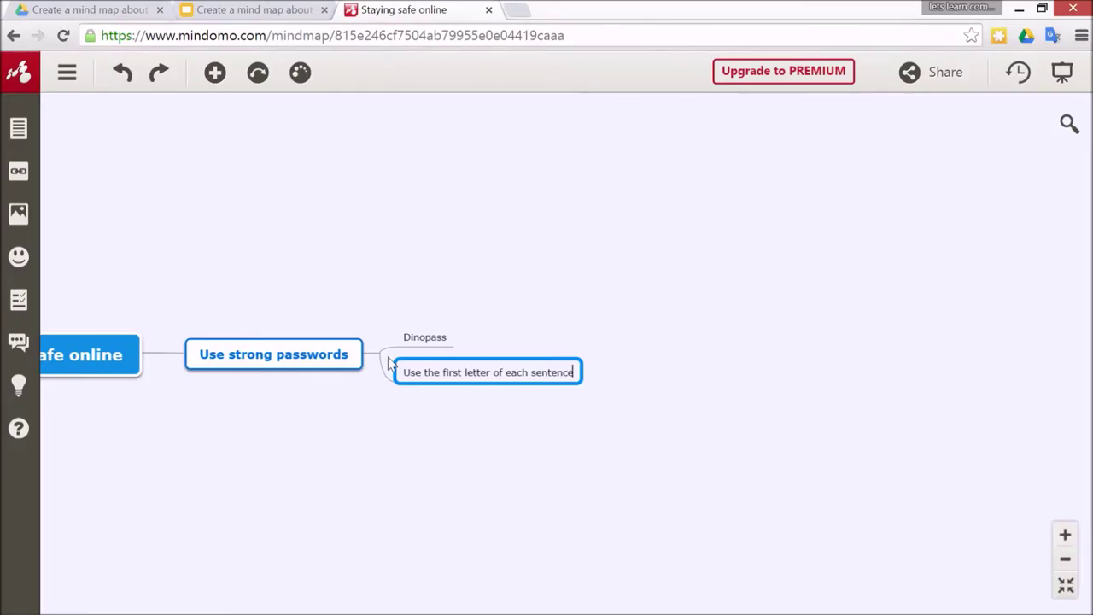
{"action": "left_click", "coordinate": [1068, 560]}
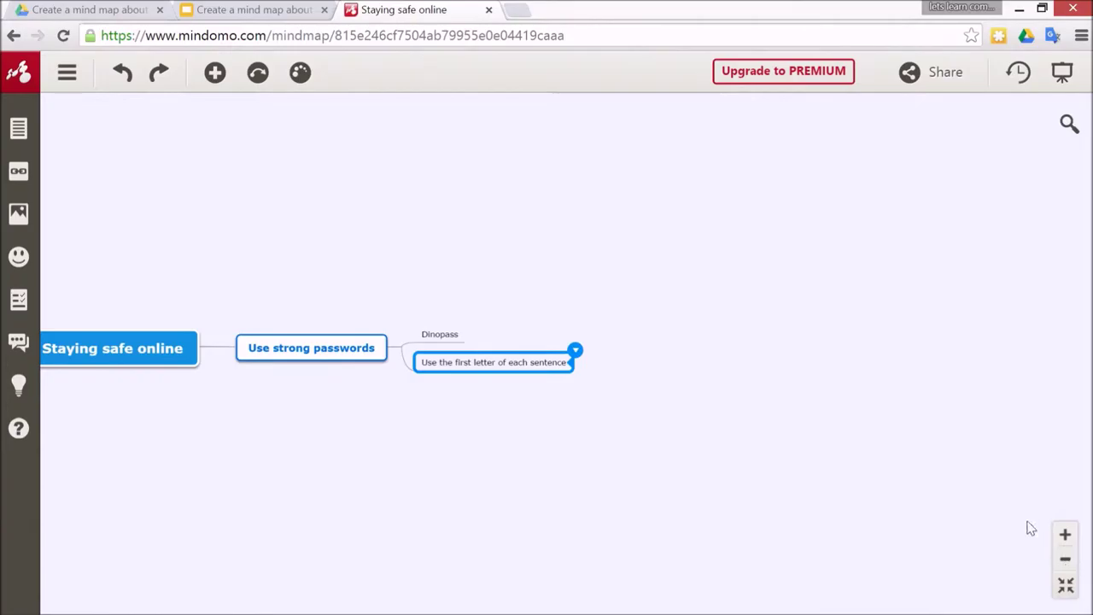
Zoom out, fit and pan so the whole map is centred, then select Use strong passwords
{"action": "left_click", "coordinate": [1066, 560]}
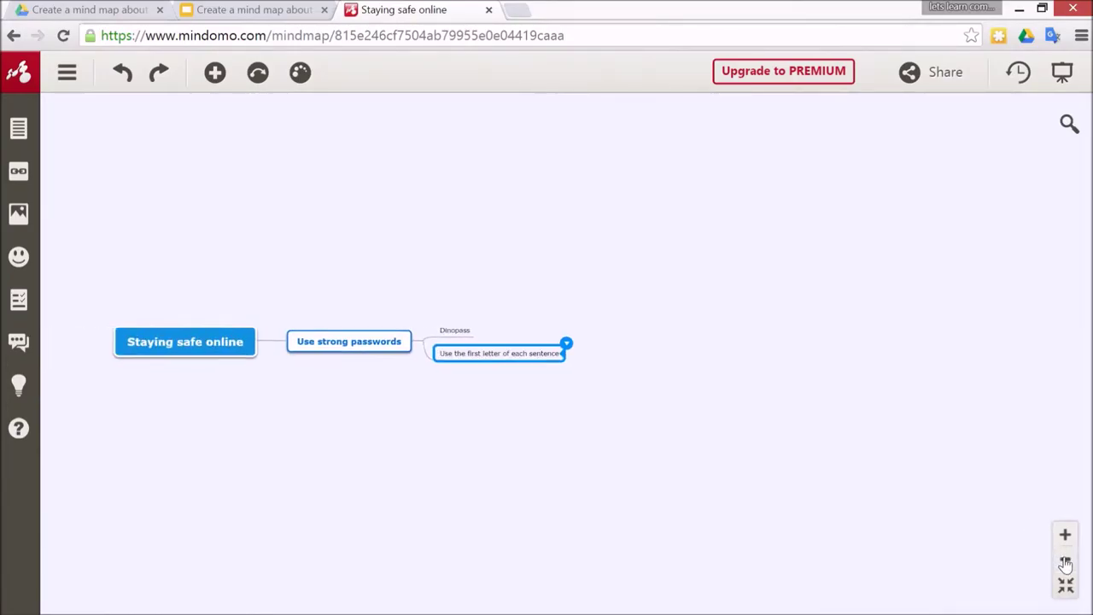
{"action": "left_click_drag", "start_coordinate": [461, 395], "coordinate": [677, 375]}
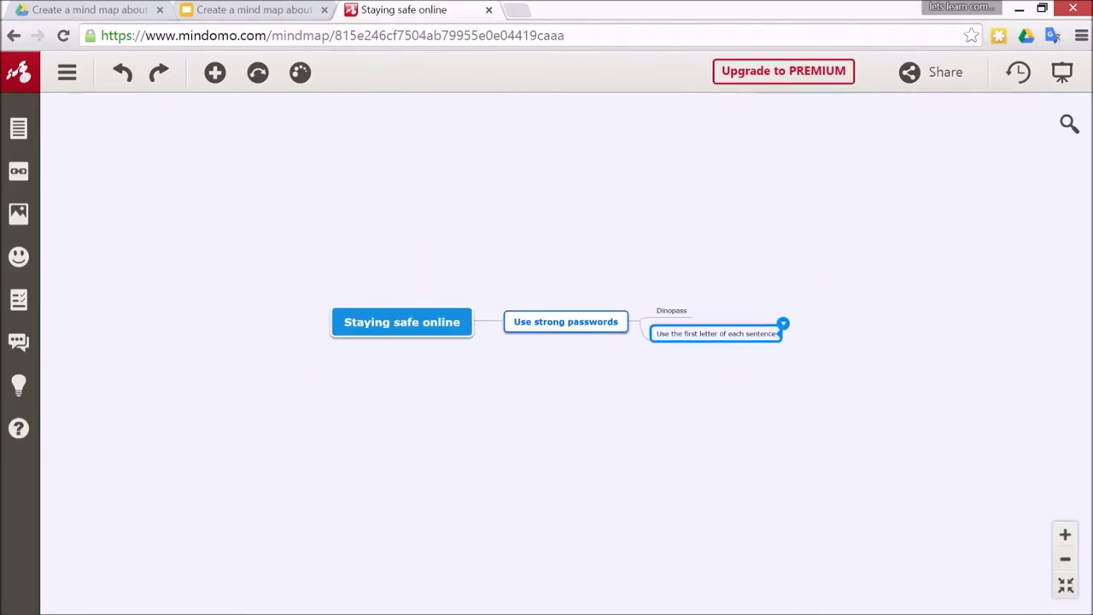
{"action": "left_click", "coordinate": [1066, 588]}
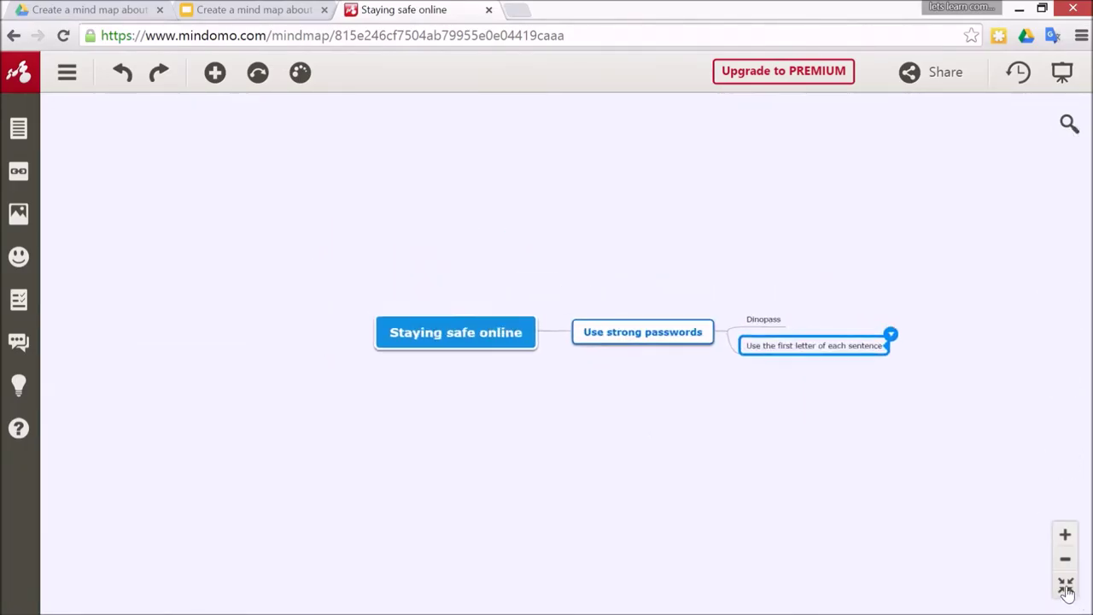
{"action": "left_click_drag", "start_coordinate": [951, 442], "coordinate": [761, 420]}
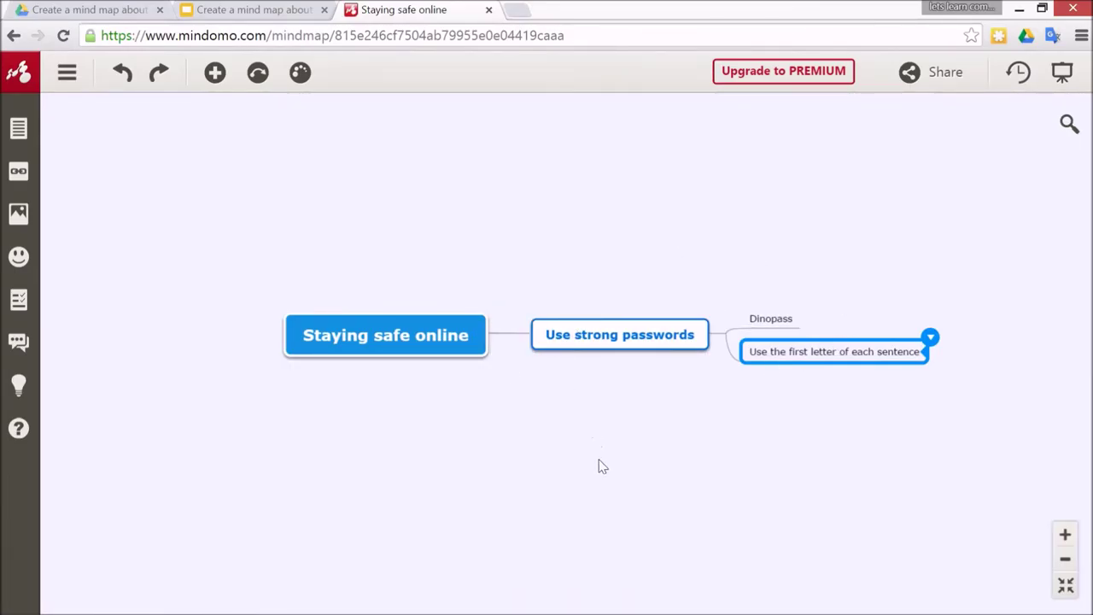
{"action": "left_click", "coordinate": [395, 335]}
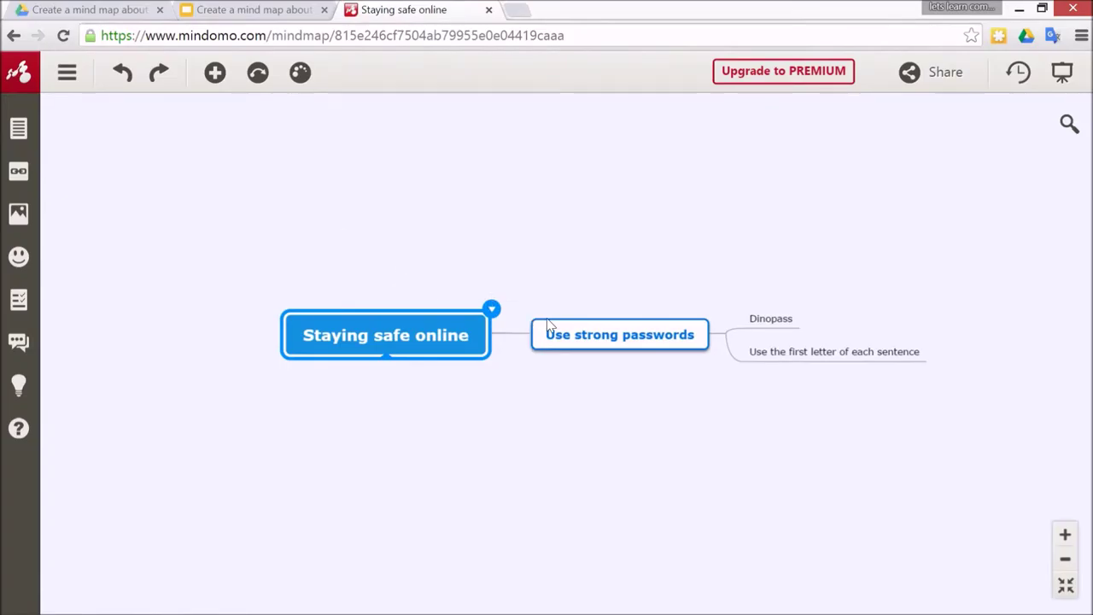
{"action": "left_click", "coordinate": [571, 334]}
Drag the Use strong passwords branch to the upper right of the central topic
{"action": "left_click_drag", "start_coordinate": [571, 334], "coordinate": [483, 219]}
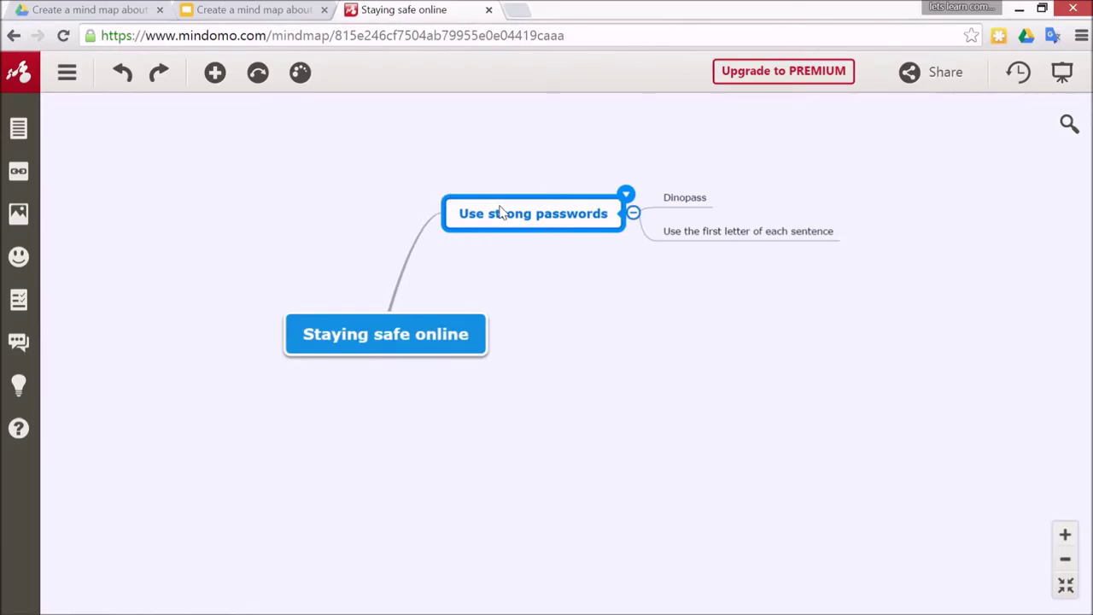
{"action": "left_click_drag", "start_coordinate": [503, 214], "coordinate": [425, 188]}
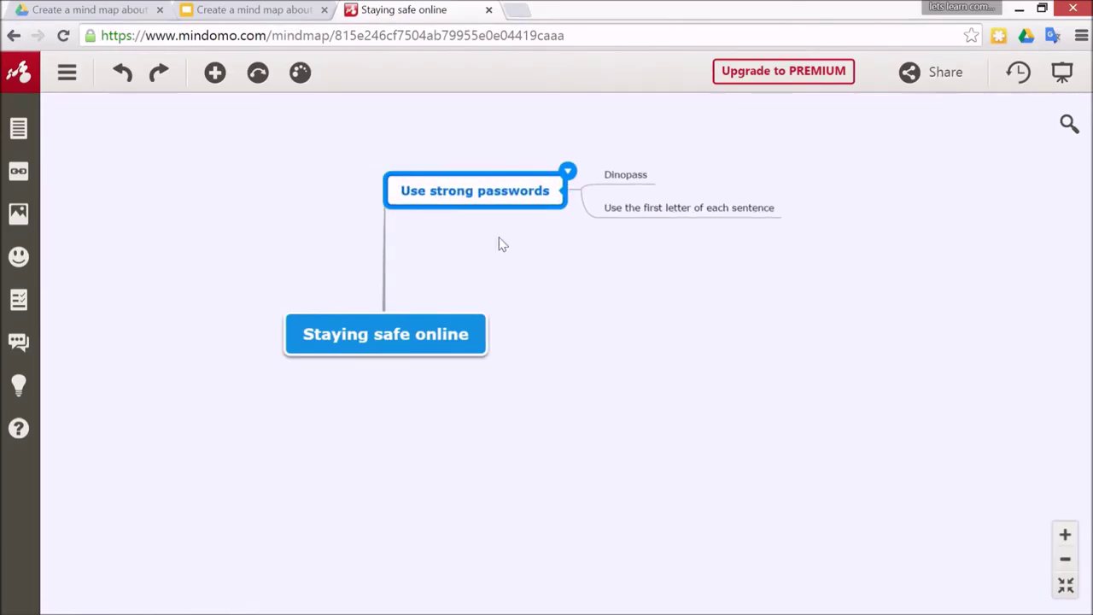
{"action": "left_click_drag", "start_coordinate": [468, 196], "coordinate": [669, 270]}
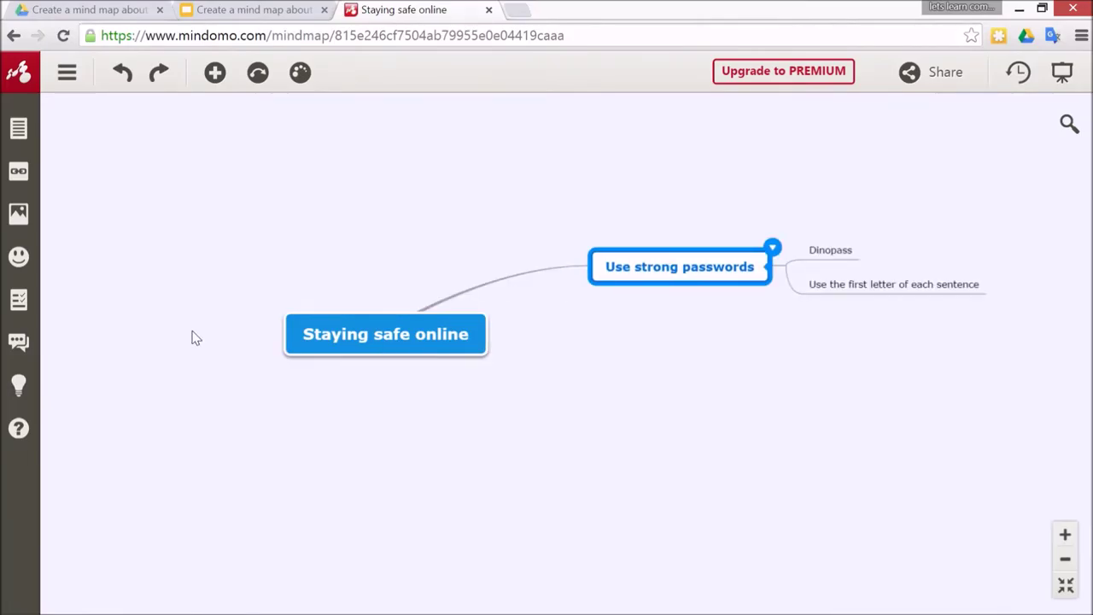
Add a locked padlock icon to the Use strong passwords topic
{"action": "left_click", "coordinate": [17, 259]}
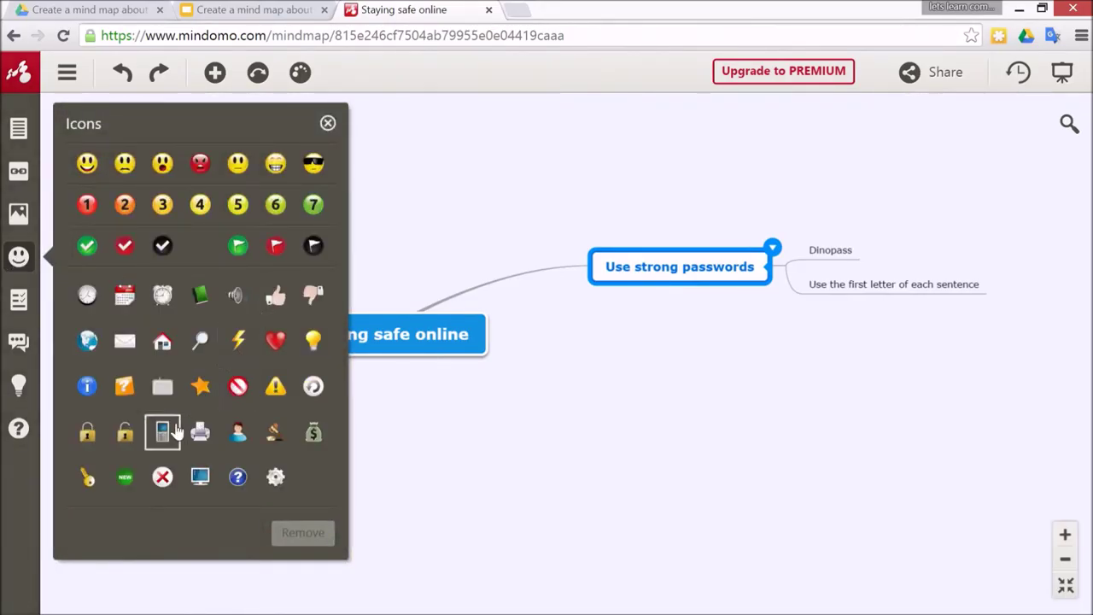
{"action": "left_click", "coordinate": [87, 432]}
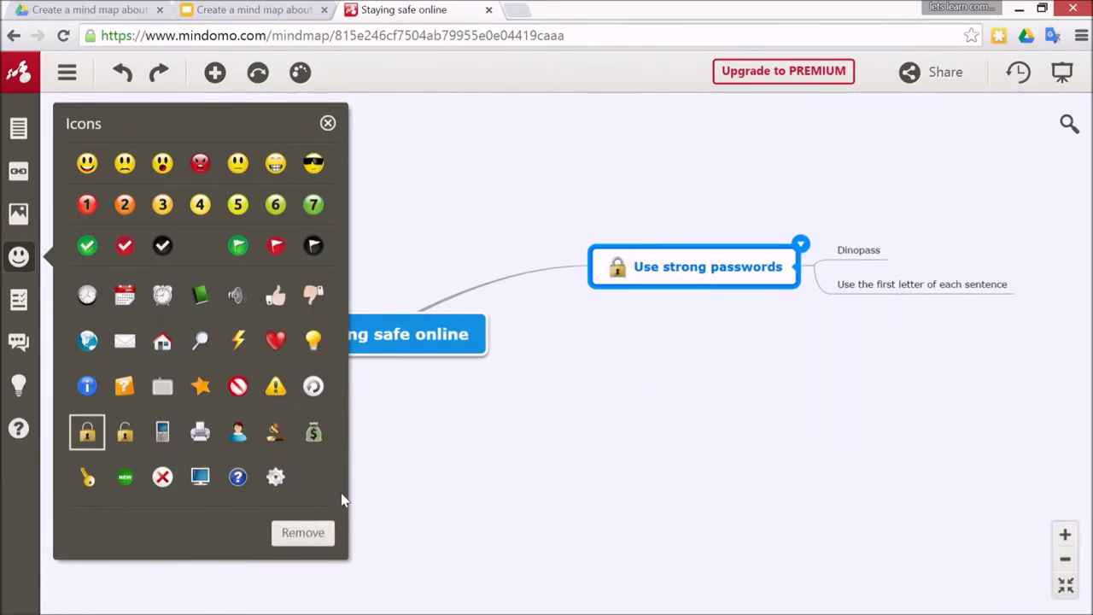
{"action": "left_click", "coordinate": [328, 124]}
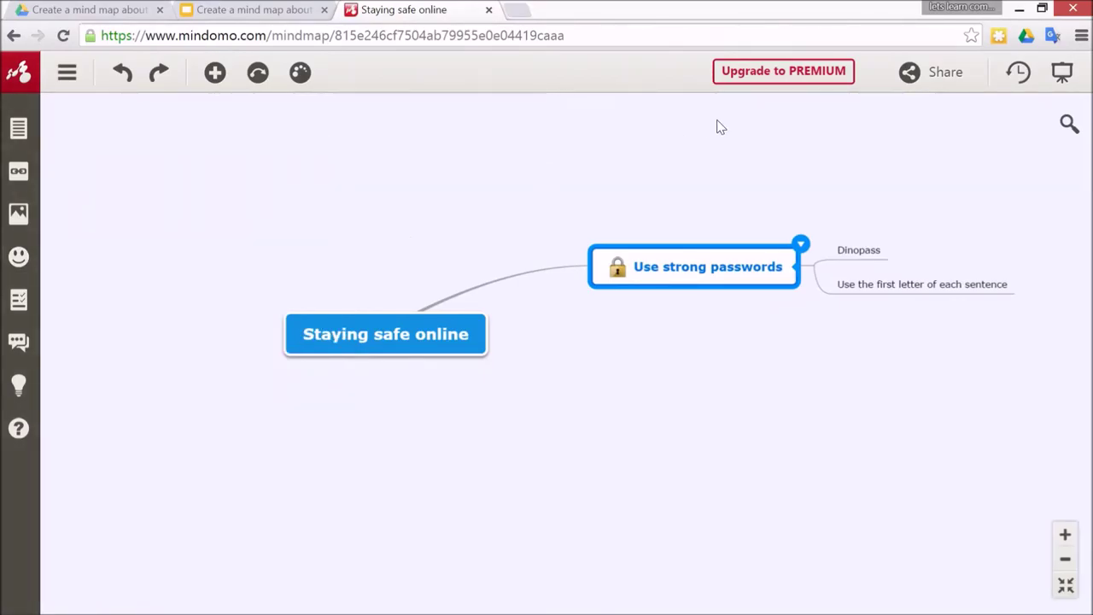
Apply the dark theme to the map, overriding custom topic settings
{"action": "left_click", "coordinate": [302, 75]}
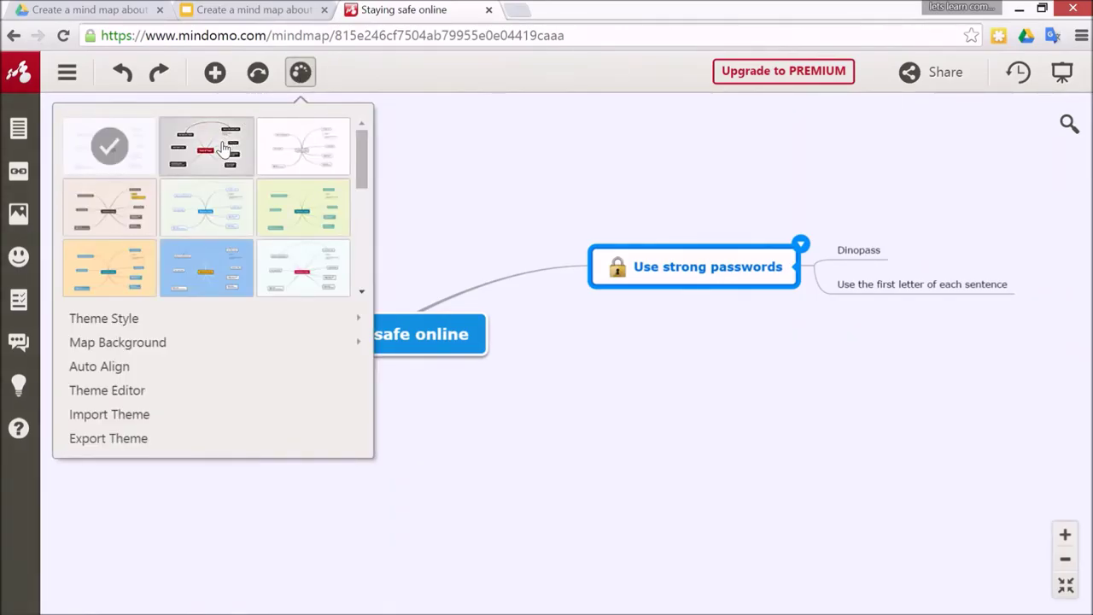
{"action": "scroll", "coordinate": [363, 207], "scroll_direction": "down", "scroll_amount": 2}
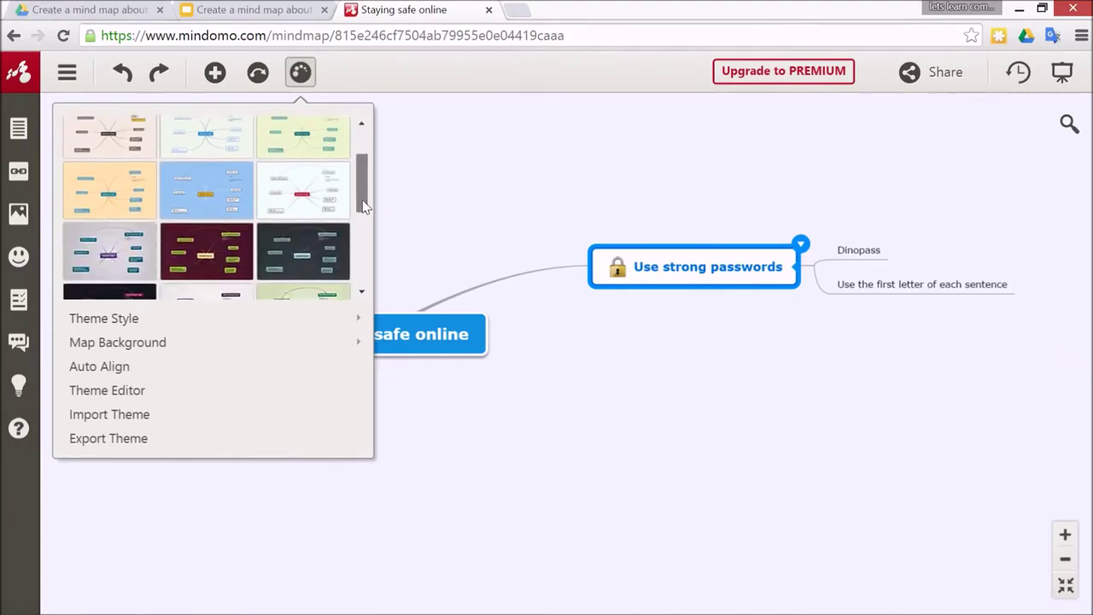
{"action": "scroll", "coordinate": [363, 207], "scroll_direction": "down", "scroll_amount": 3}
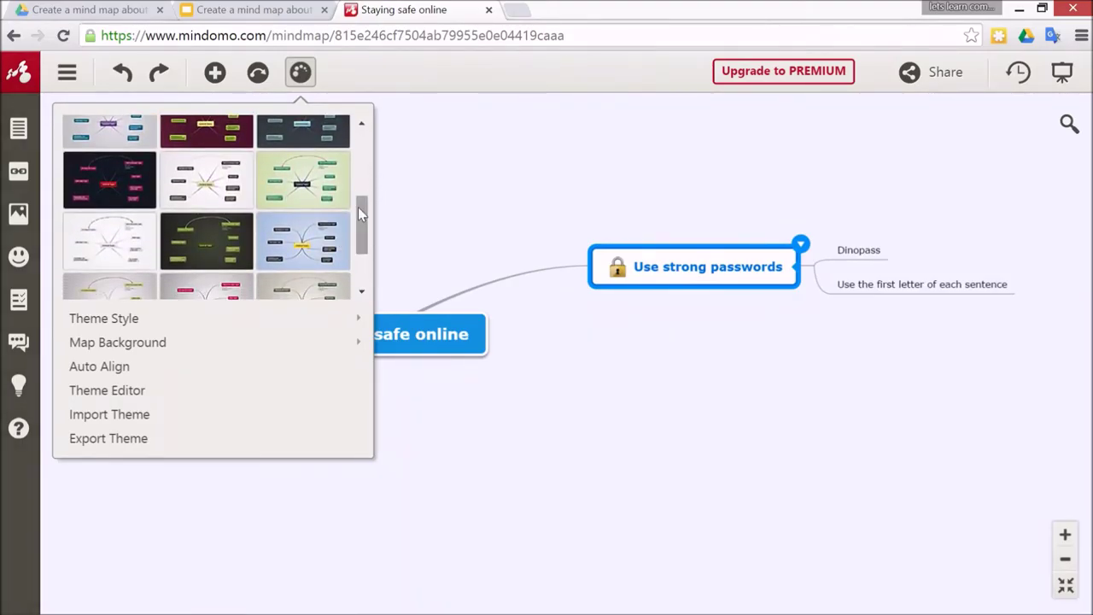
{"action": "scroll", "coordinate": [359, 226], "scroll_direction": "down", "scroll_amount": 2}
{"action": "scroll", "coordinate": [367, 229], "scroll_direction": "up", "scroll_amount": 2}
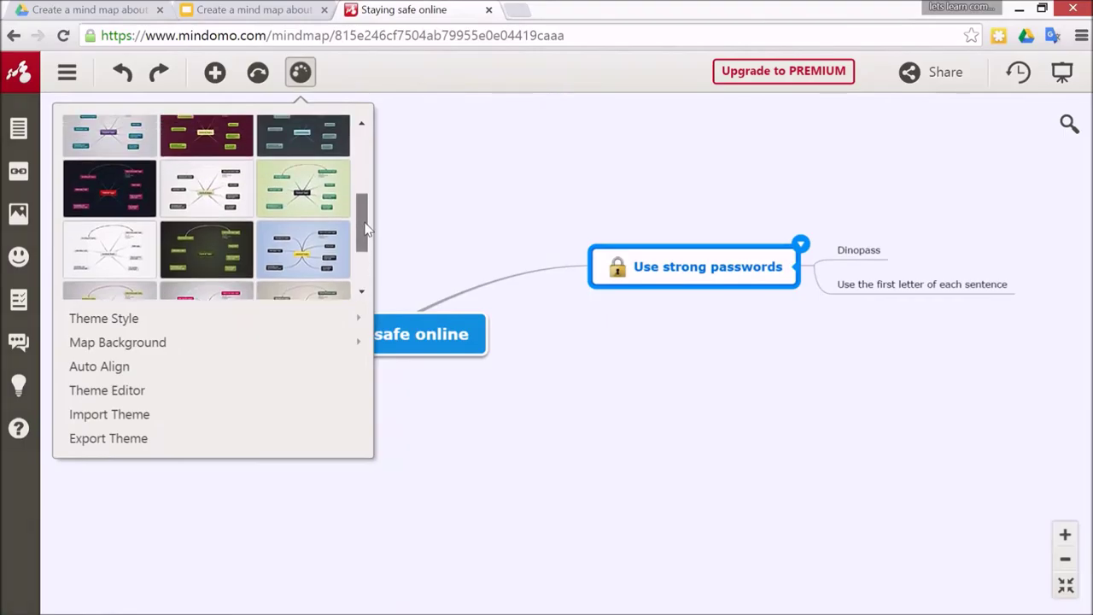
{"action": "scroll", "coordinate": [363, 224], "scroll_direction": "up", "scroll_amount": 1}
{"action": "left_click", "coordinate": [332, 206]}
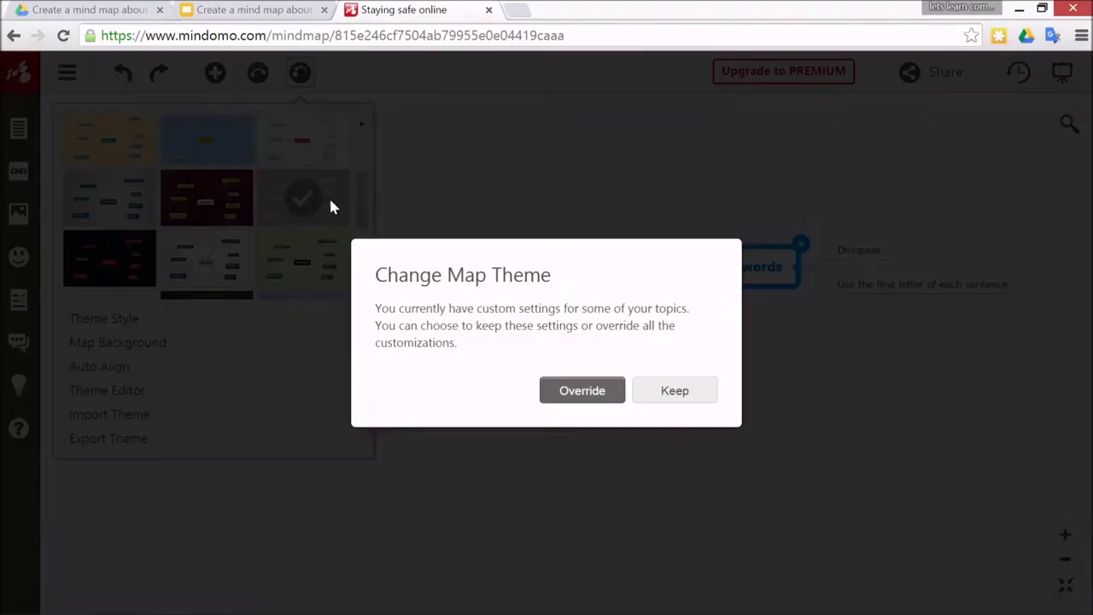
{"action": "left_click", "coordinate": [583, 391]}
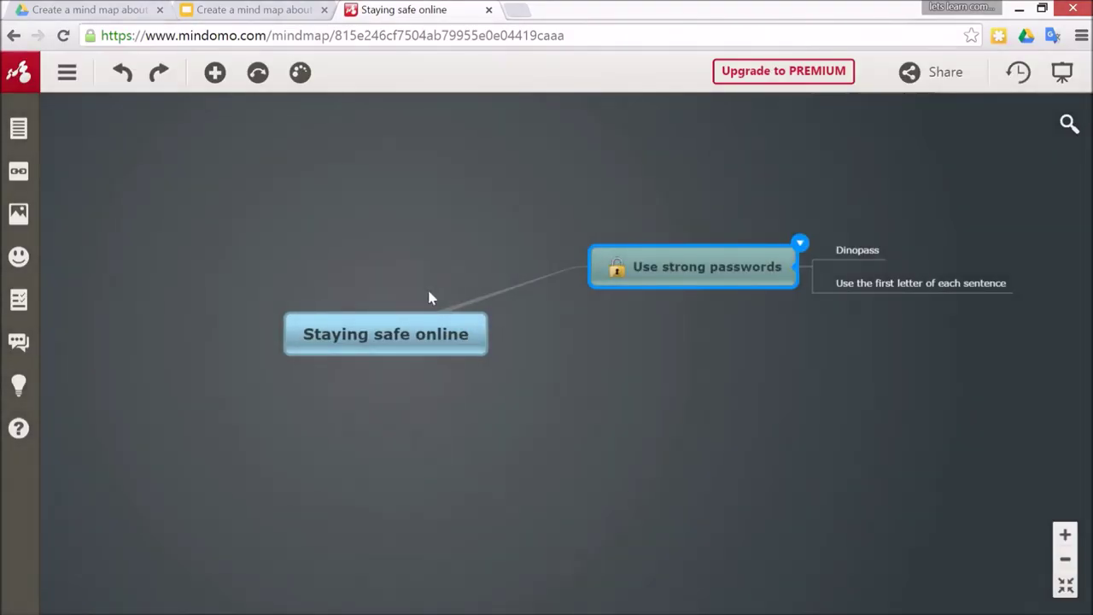
Set the map background to a light tan colour
{"action": "left_click", "coordinate": [301, 73]}
{"action": "mouse_move", "coordinate": [175, 351]}
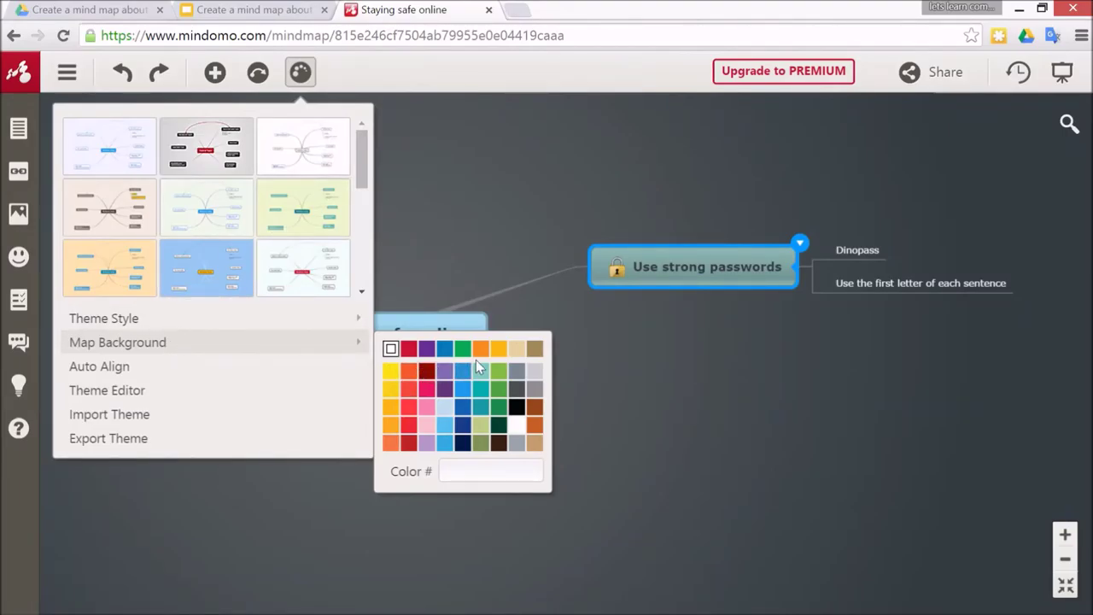
{"action": "left_click", "coordinate": [516, 351]}
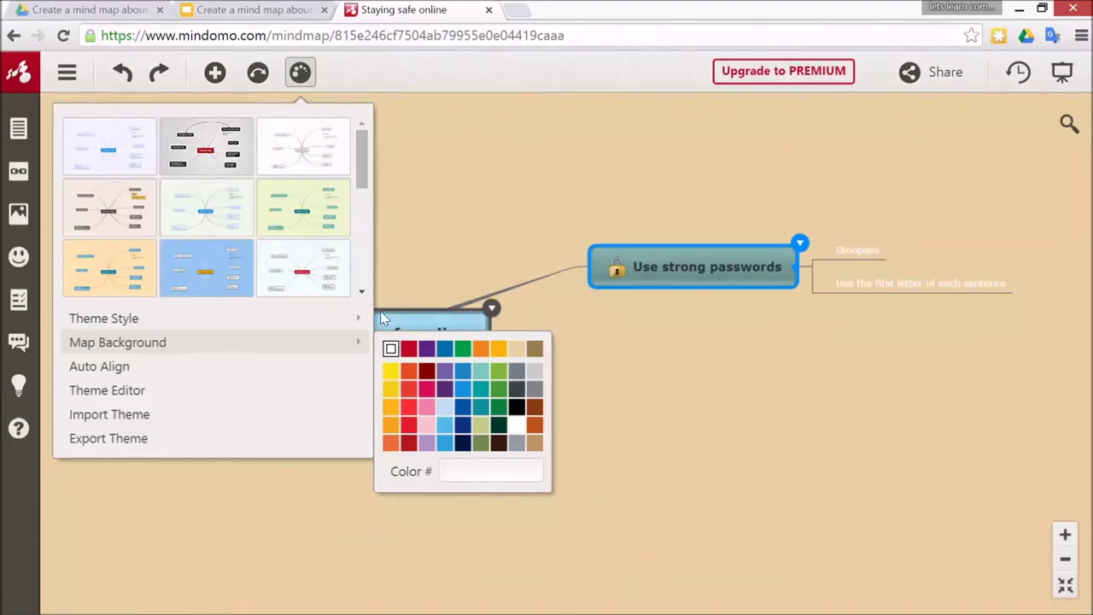
{"action": "left_click", "coordinate": [197, 377]}
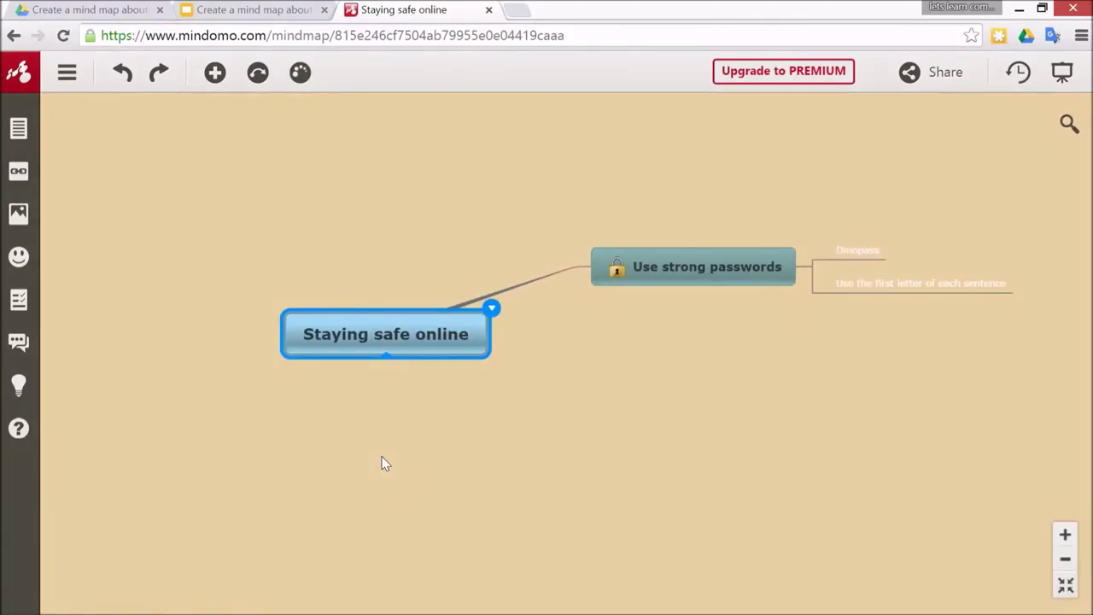
Format the Dinopass text in Georgia, size 14, coloured dark grey
{"action": "left_click", "coordinate": [863, 256]}
{"action": "left_click", "coordinate": [858, 253]}
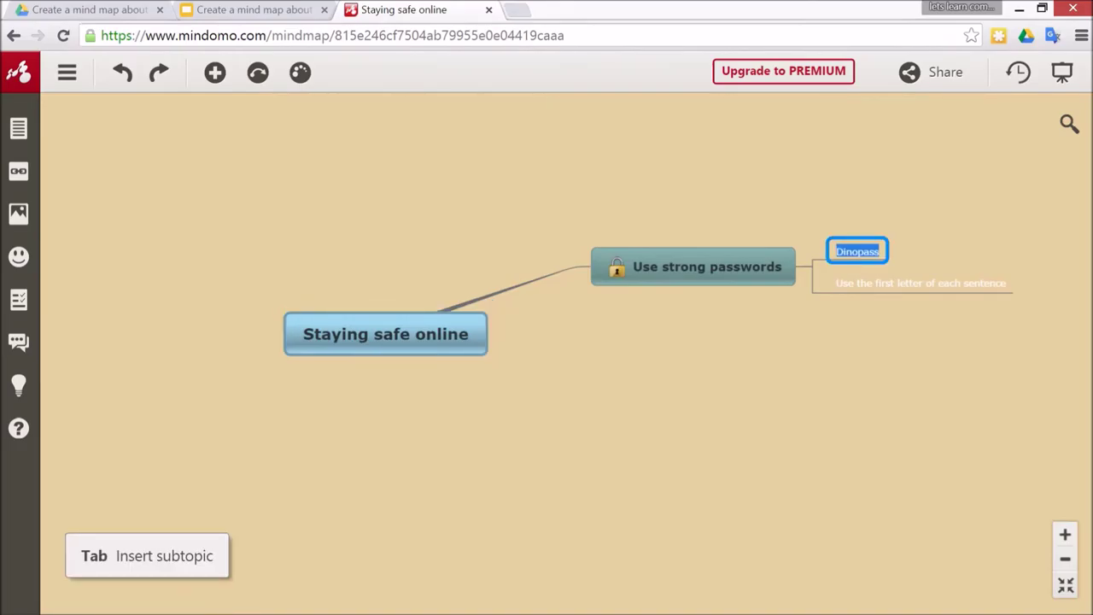
{"action": "left_click", "coordinate": [863, 251]}
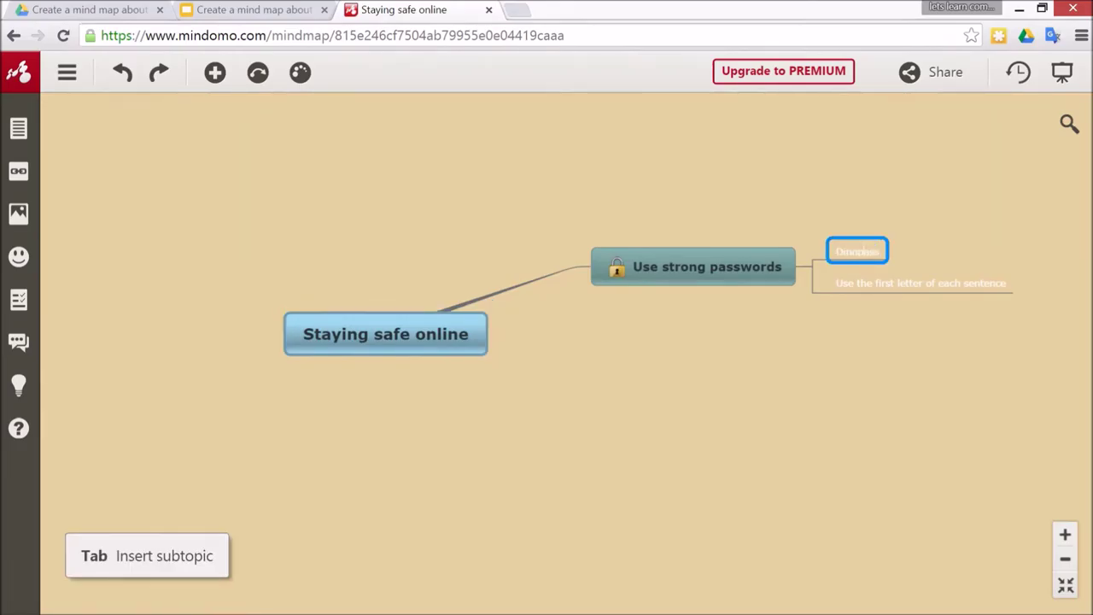
{"action": "double_click", "coordinate": [861, 251]}
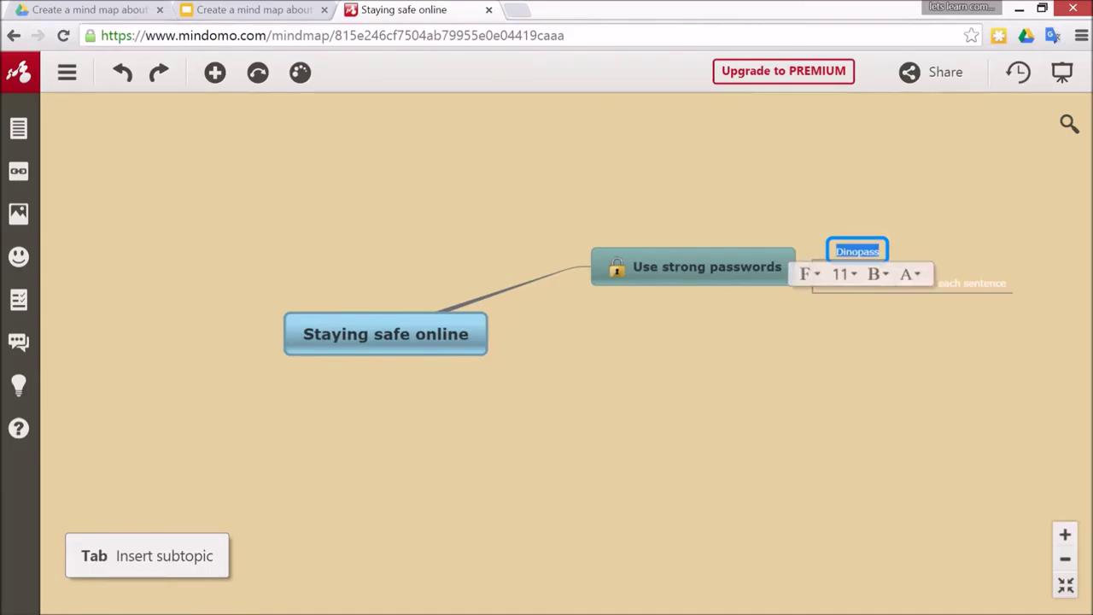
{"action": "left_click", "coordinate": [806, 273]}
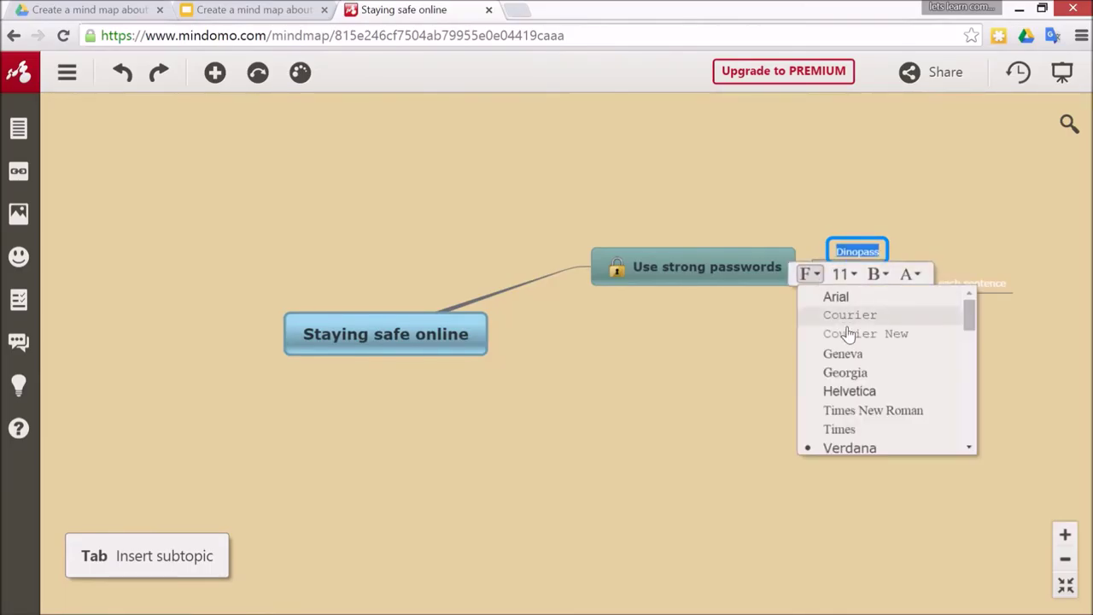
{"action": "left_click", "coordinate": [865, 376]}
{"action": "left_click", "coordinate": [842, 275]}
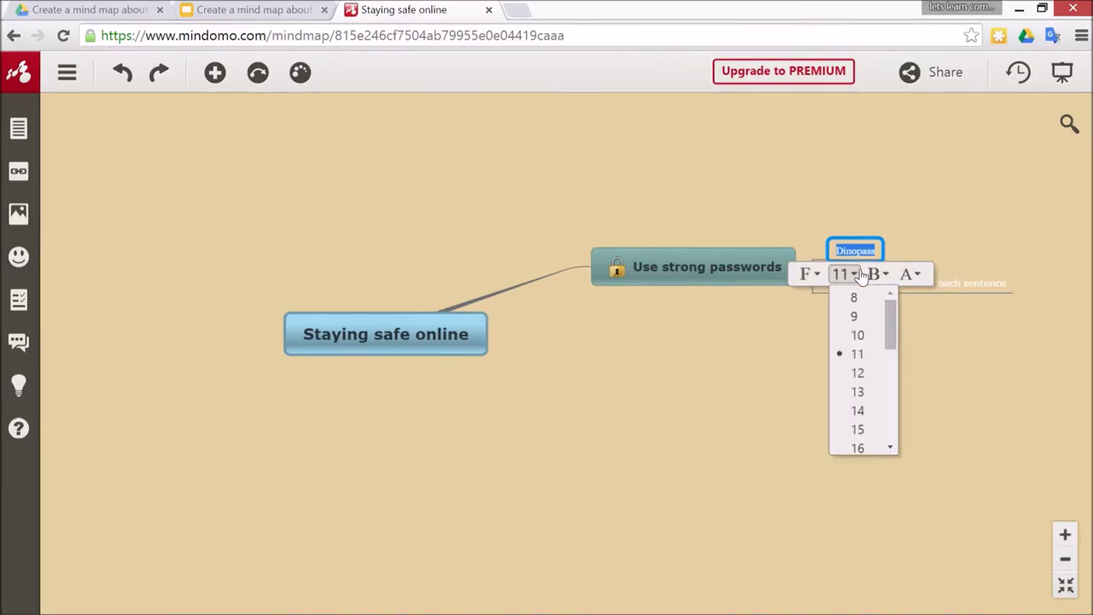
{"action": "left_click", "coordinate": [859, 411]}
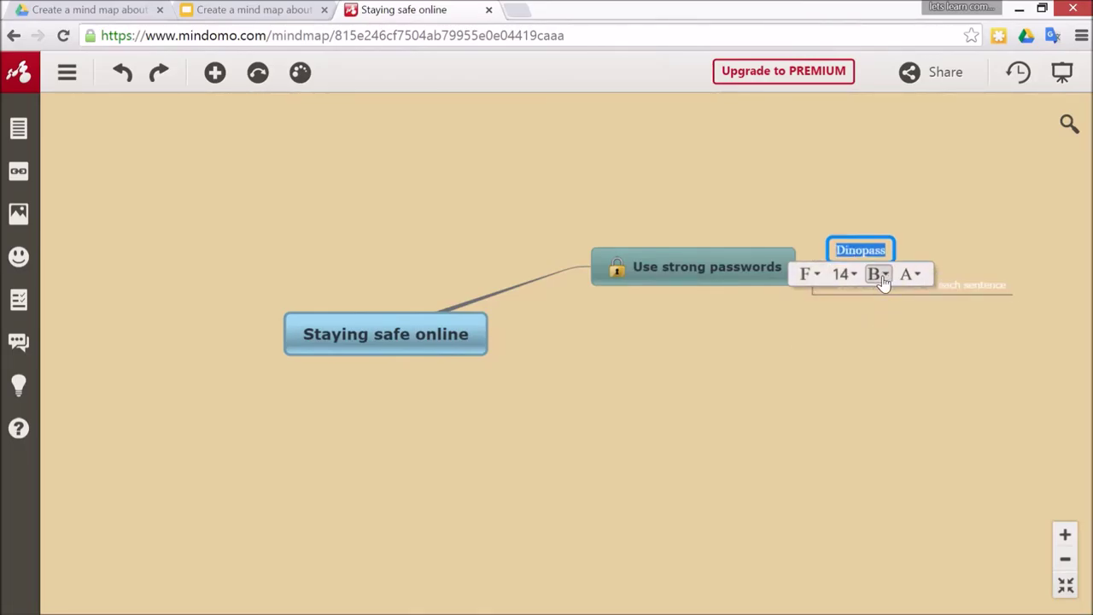
{"action": "left_click", "coordinate": [883, 275]}
{"action": "left_click", "coordinate": [911, 273]}
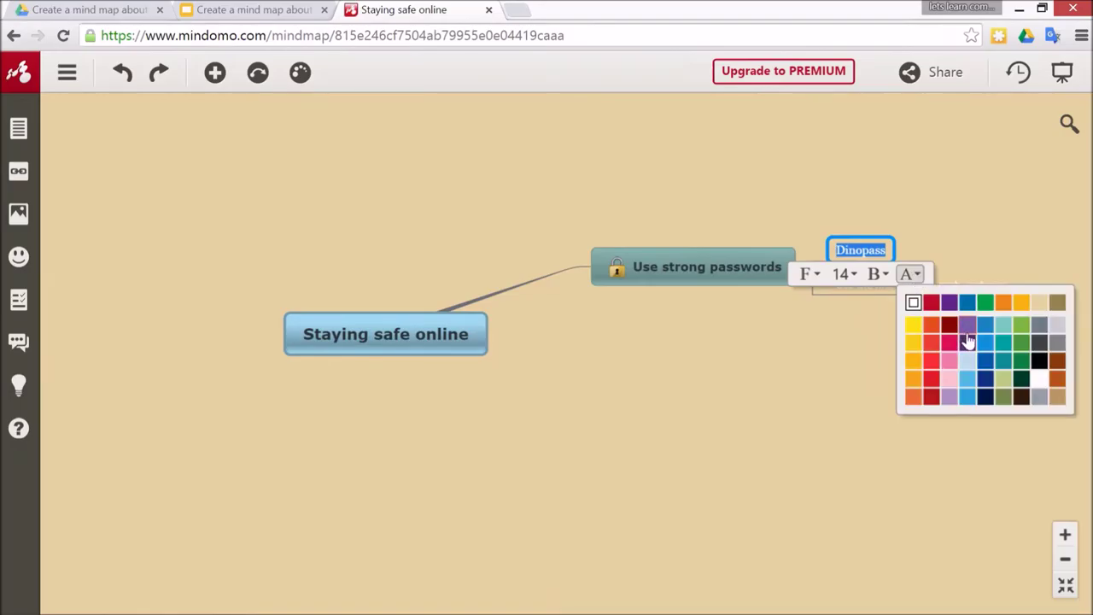
{"action": "left_click", "coordinate": [1038, 398]}
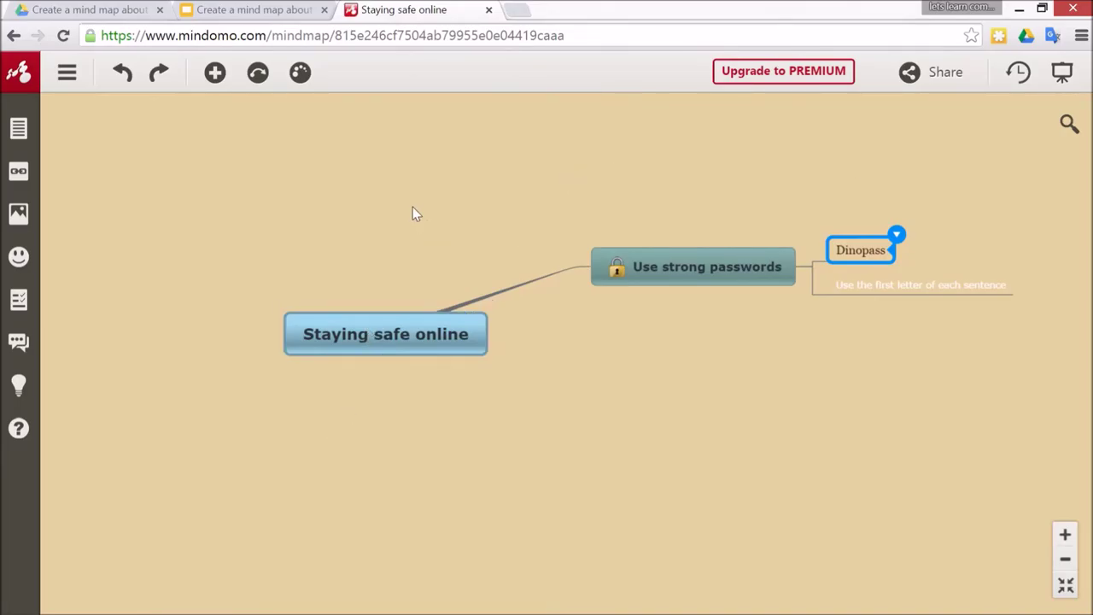
Select the central Staying safe online topic and open the Multimedia inserter
{"action": "left_click", "coordinate": [334, 344]}
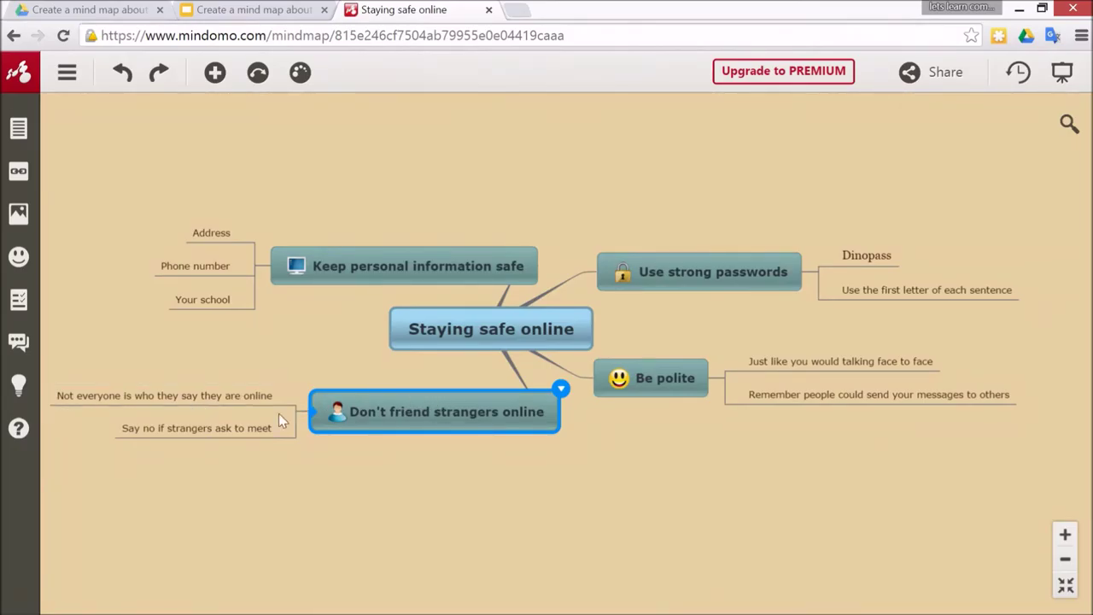
{"action": "left_click", "coordinate": [21, 216]}
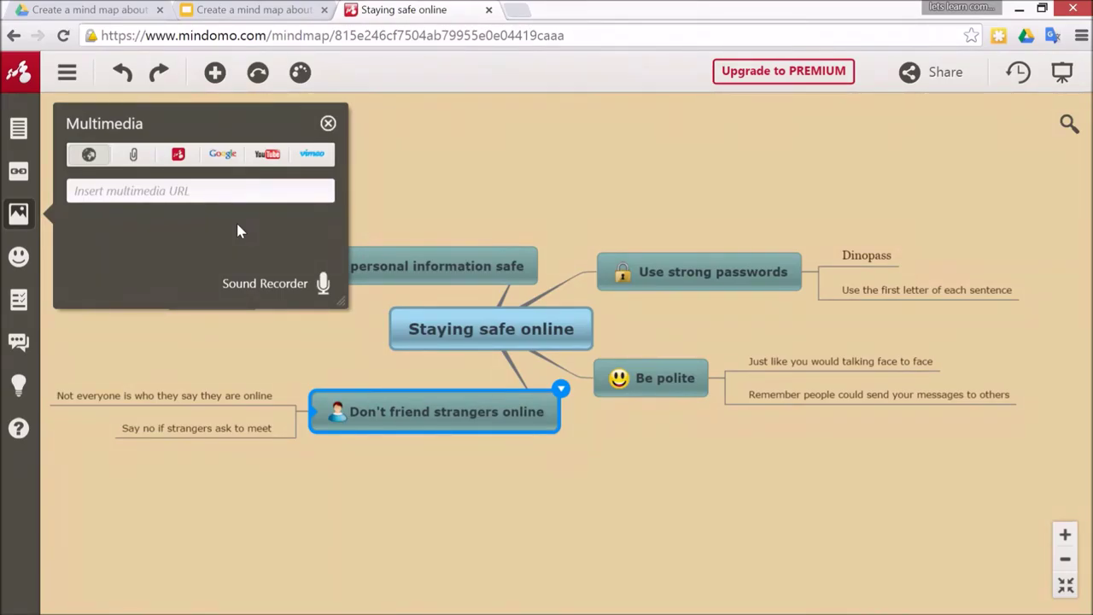
Insert the first Google Images result for 'stranger' into the Don't friend strangers online topic
{"action": "left_click", "coordinate": [220, 160]}
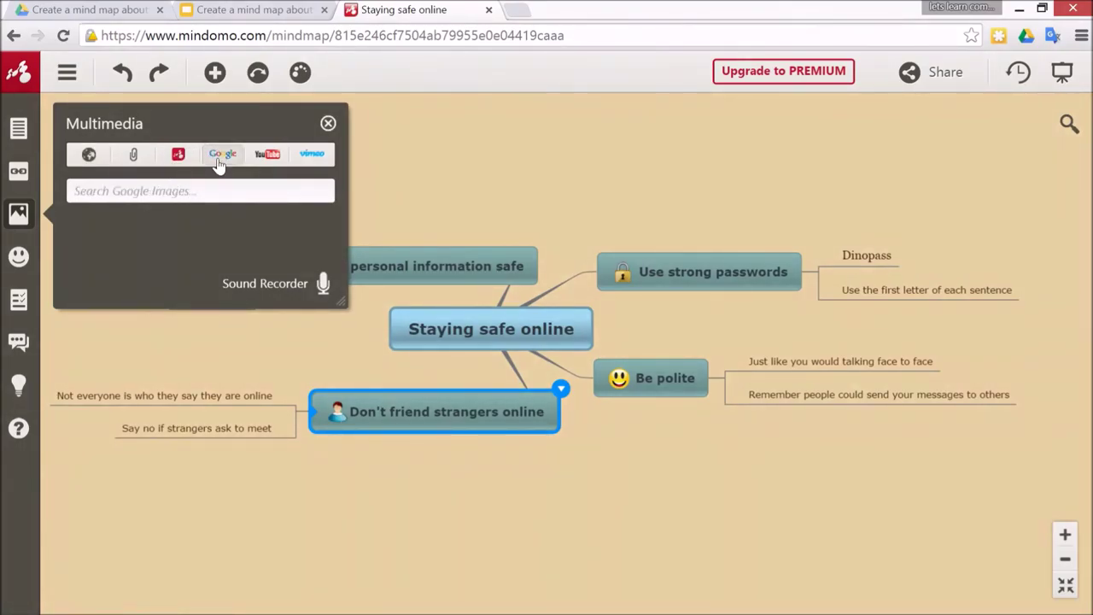
{"action": "left_click", "coordinate": [196, 199]}
{"action": "type", "text": "stran"}
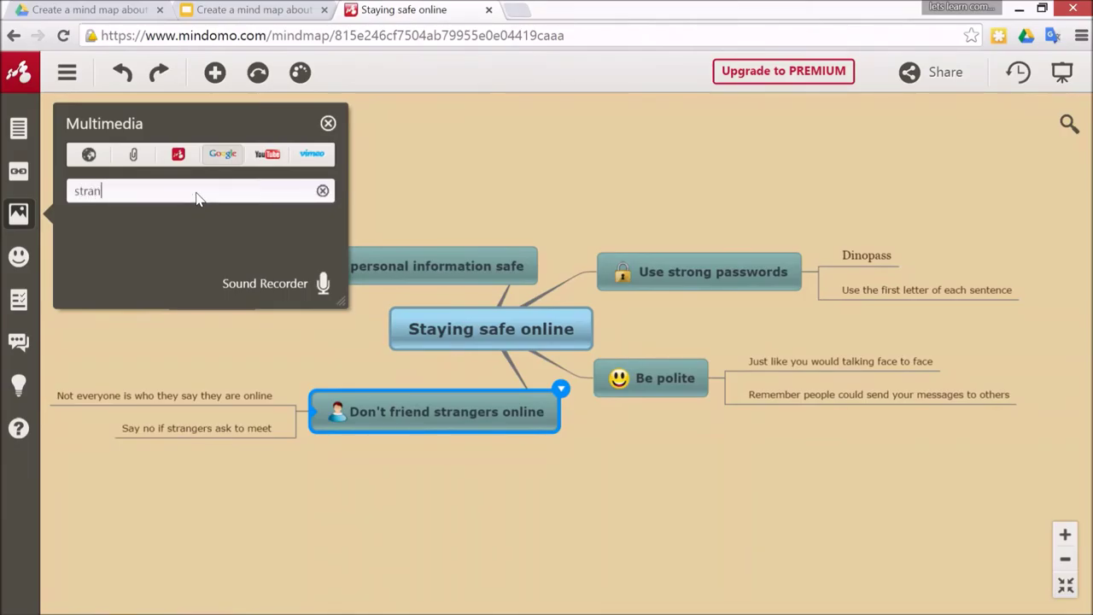
{"action": "type", "text": "ger"}
{"action": "key", "text": "Return"}
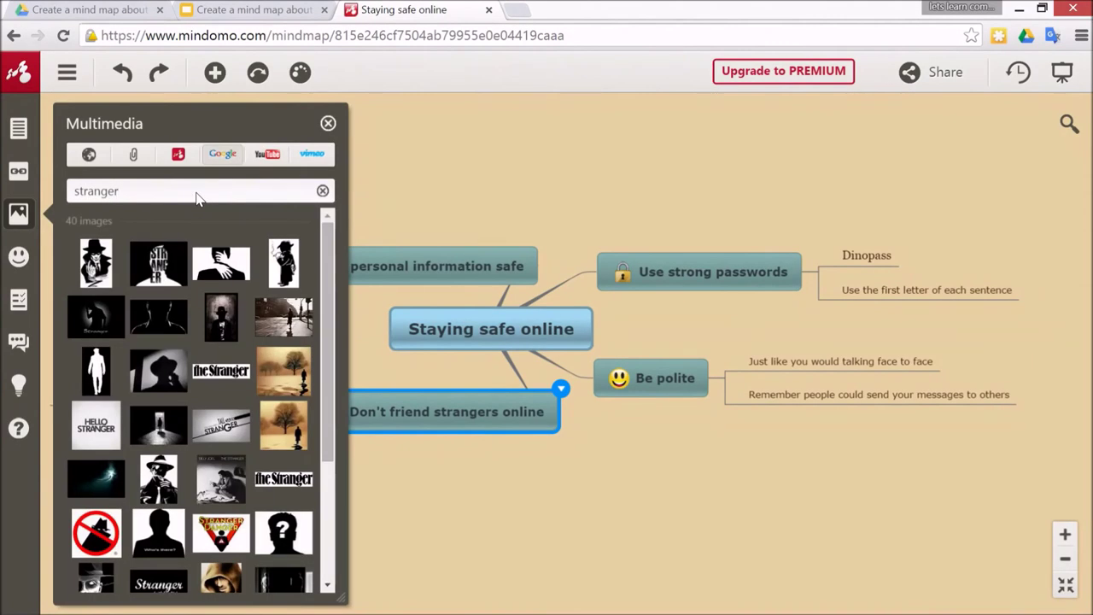
{"action": "left_click", "coordinate": [96, 262]}
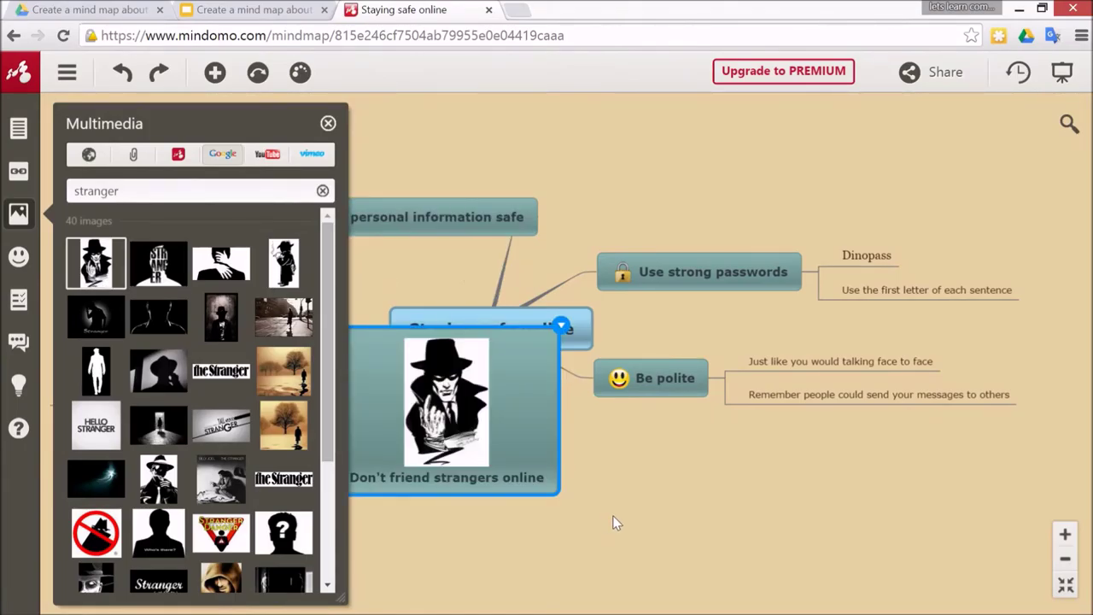
Move the strangers topic below the central topic, then switch to the Google Slides presentation
{"action": "left_click", "coordinate": [328, 123]}
{"action": "left_click_drag", "start_coordinate": [337, 385], "coordinate": [312, 465]}
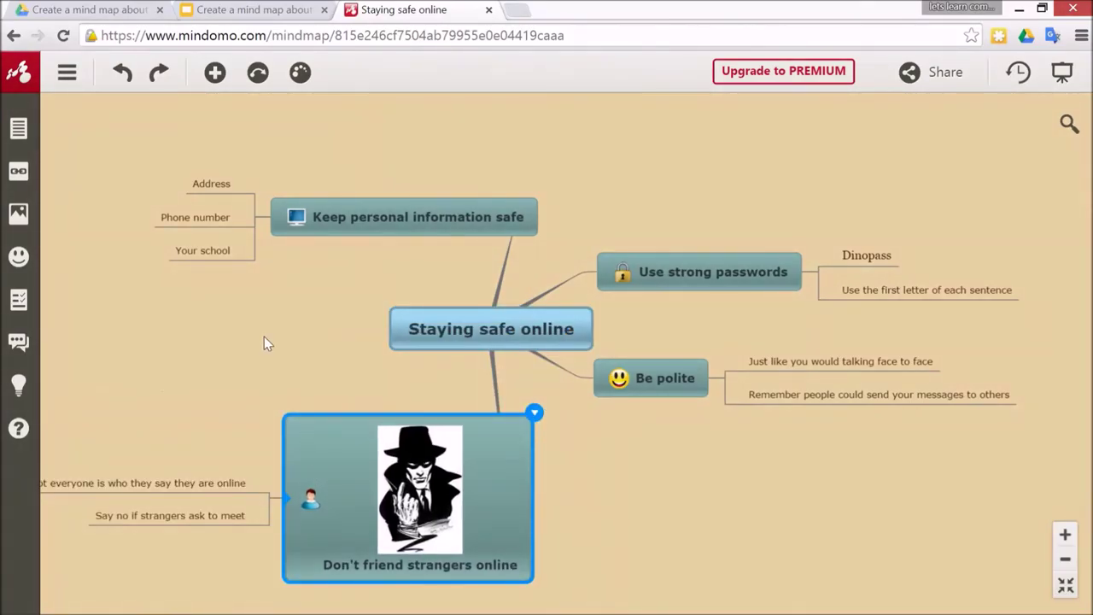
{"action": "key", "text": "ctrl+shift+Tab"}
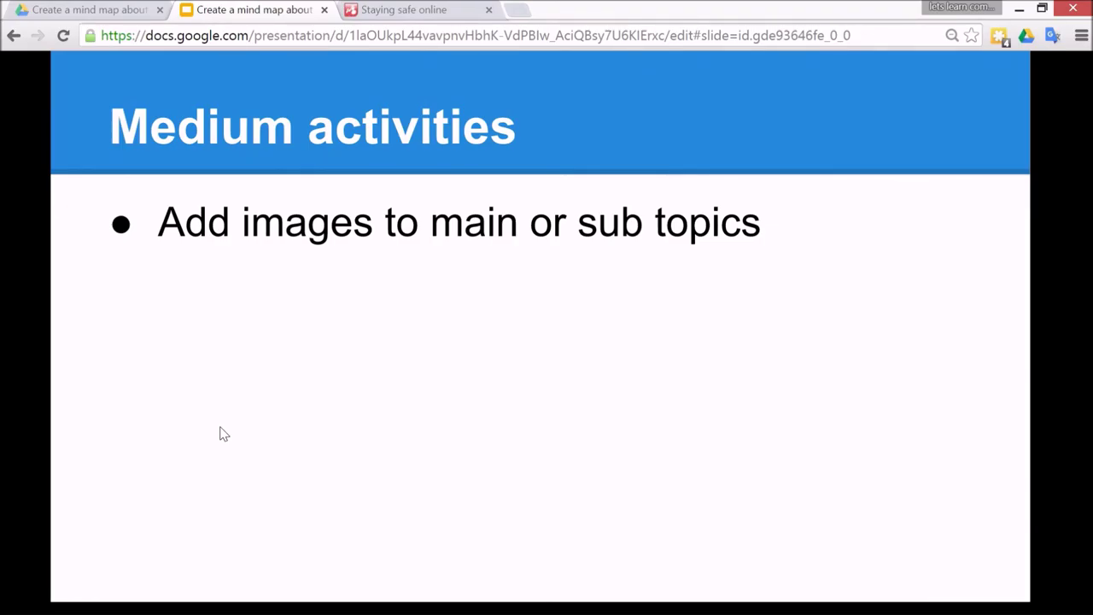
Return from the Medium activities slide to the Staying safe online mind map
{"action": "key", "text": "ctrl+Tab"}
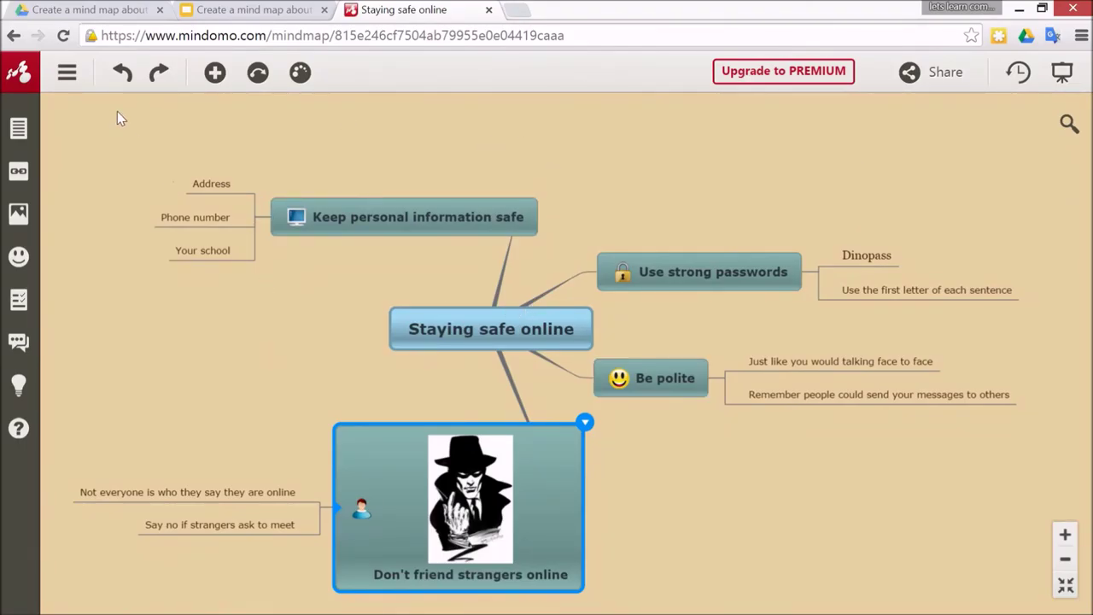
Download the map as an Image File (.png), keeping the background colour
{"action": "left_click", "coordinate": [70, 77]}
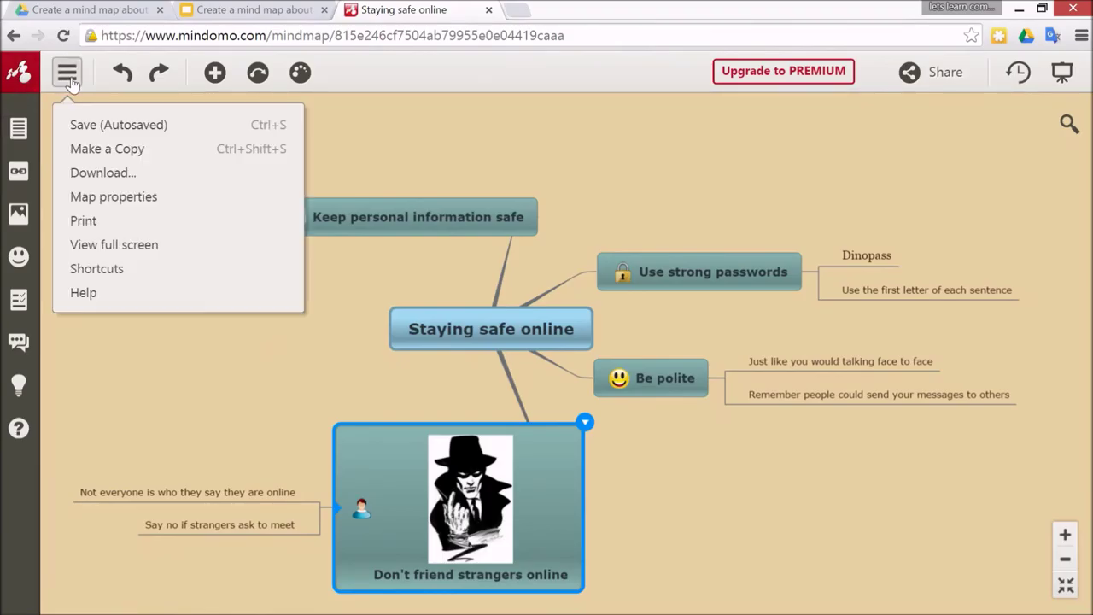
{"action": "left_click", "coordinate": [154, 179]}
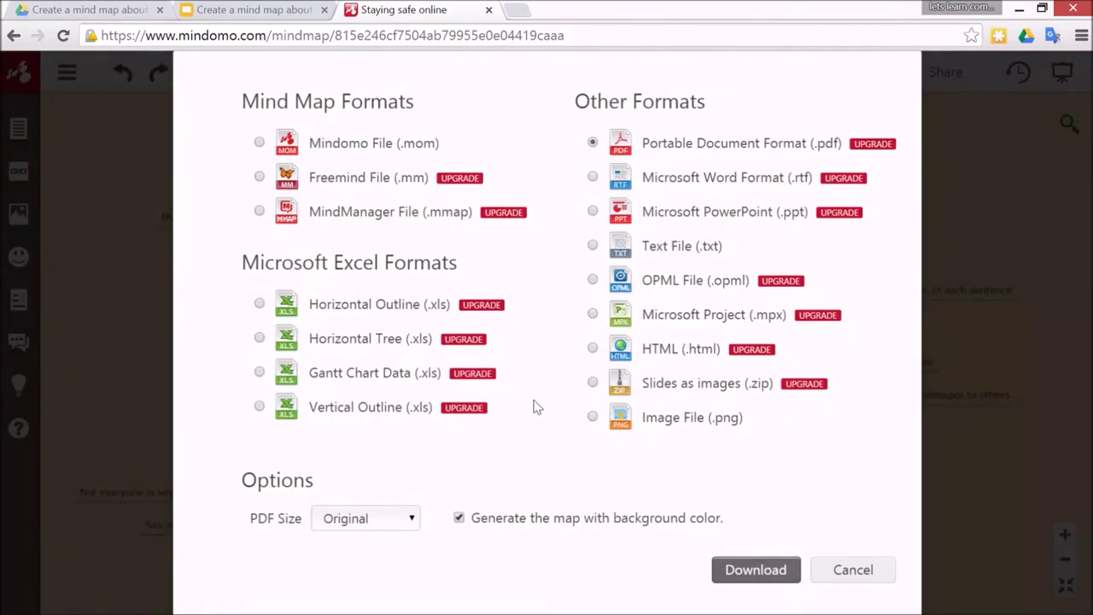
{"action": "left_click", "coordinate": [592, 419]}
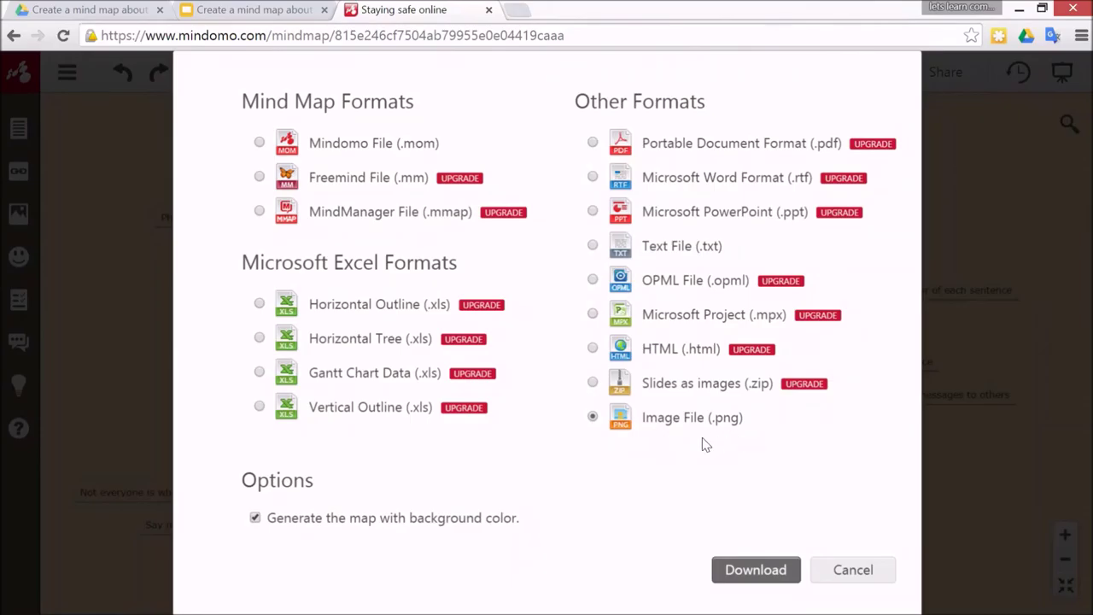
{"action": "left_click", "coordinate": [756, 569]}
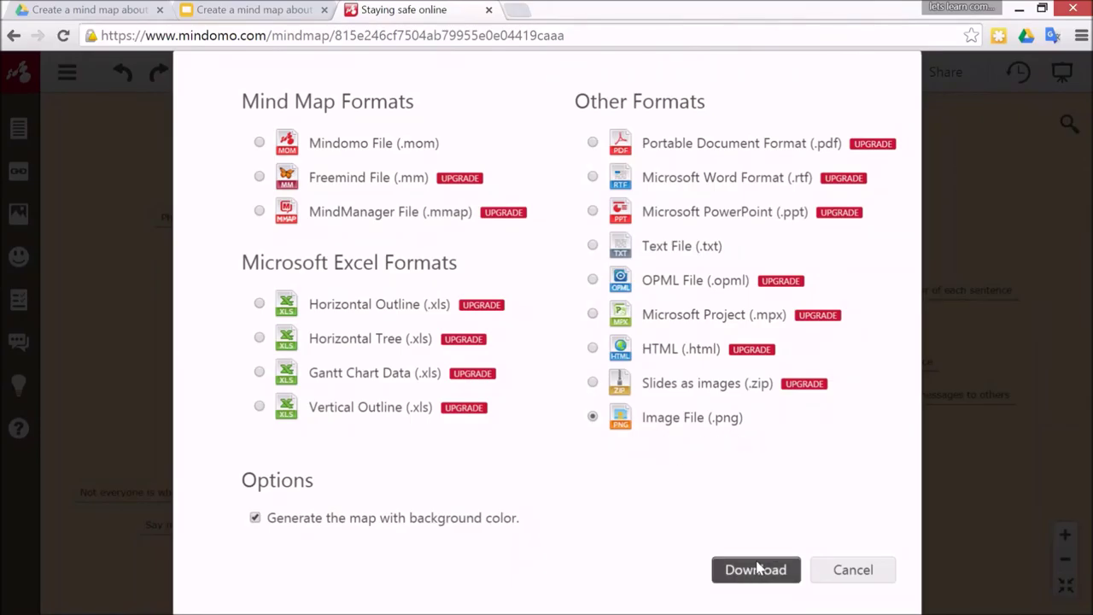